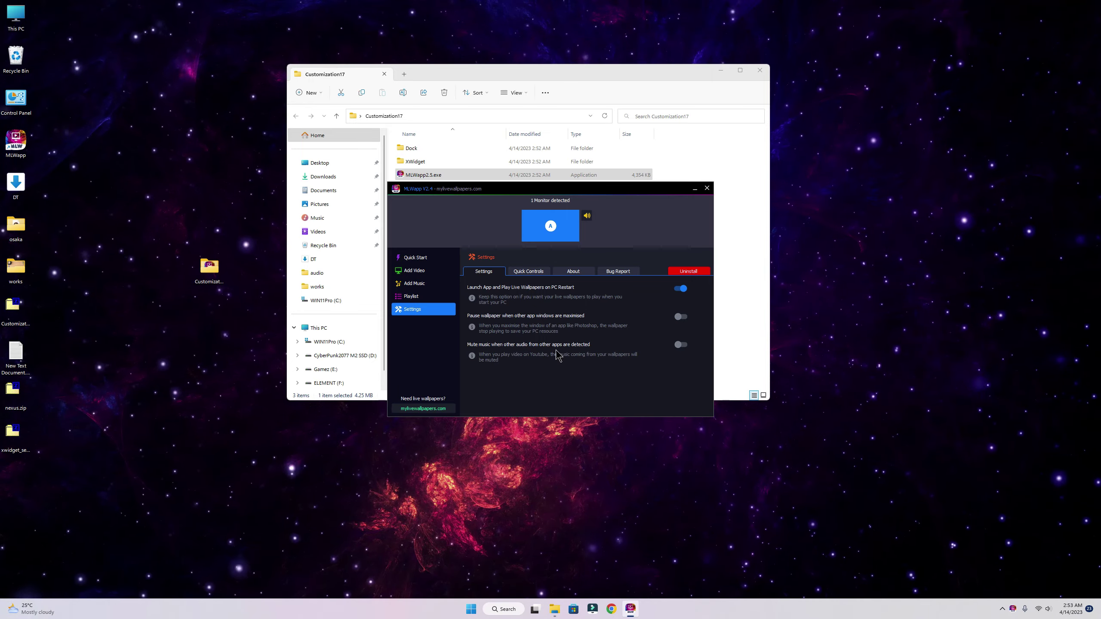
Close the MLWapp window and run xwidget_setup.exe from the desktop's xwidget_setup.zip, allowing it through the security prompts.
left_click(707, 189)
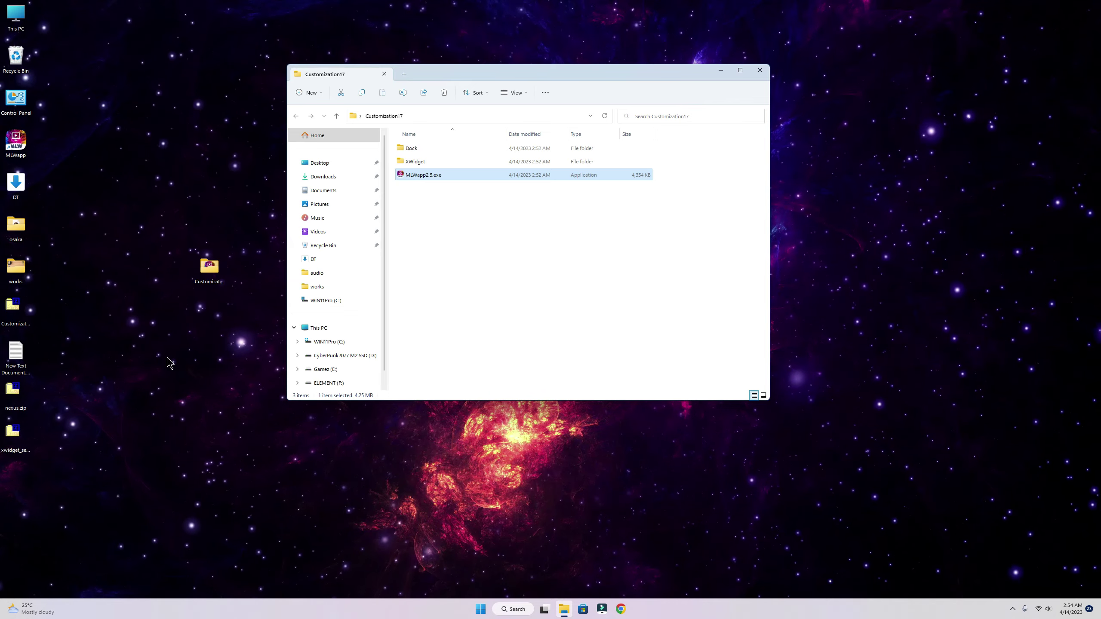
double_click(13, 433)
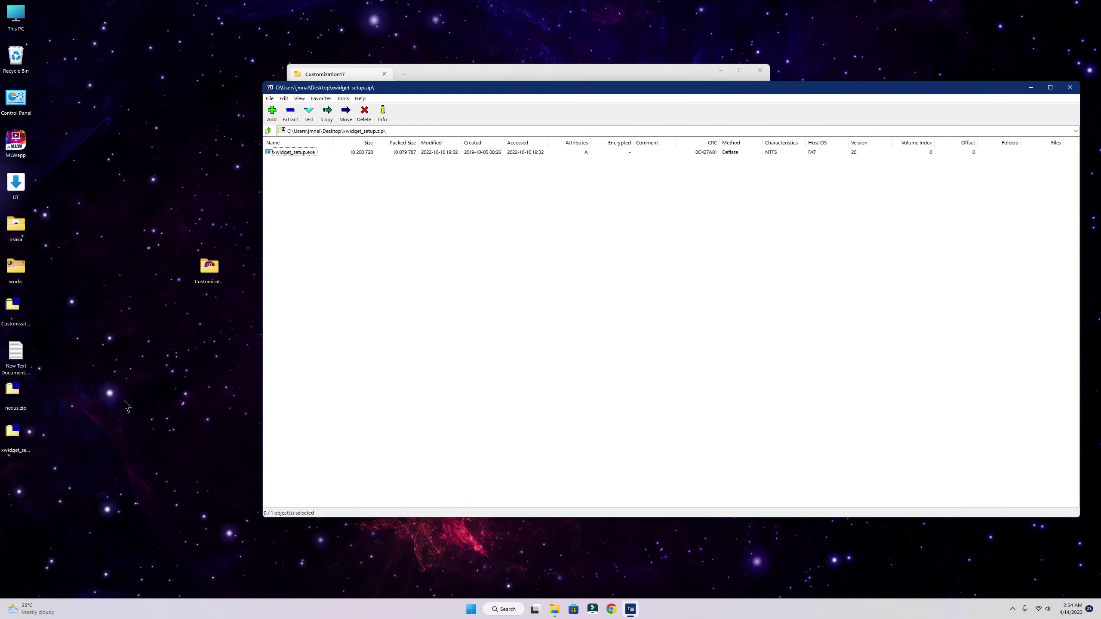
left_click(297, 153)
double_click(296, 152)
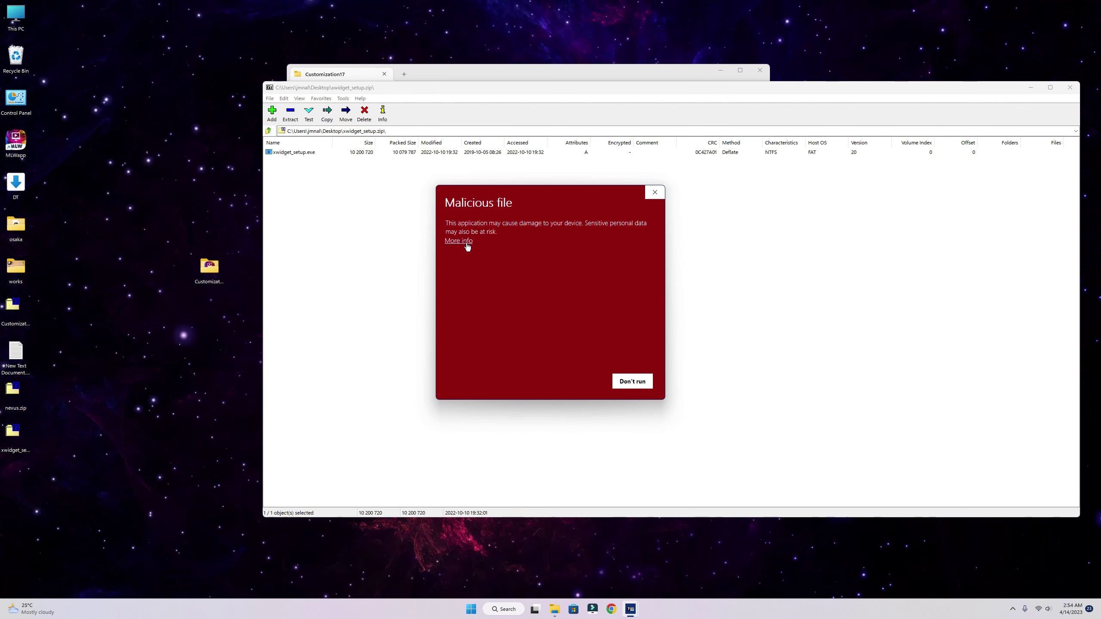
left_click(459, 242)
left_click(580, 267)
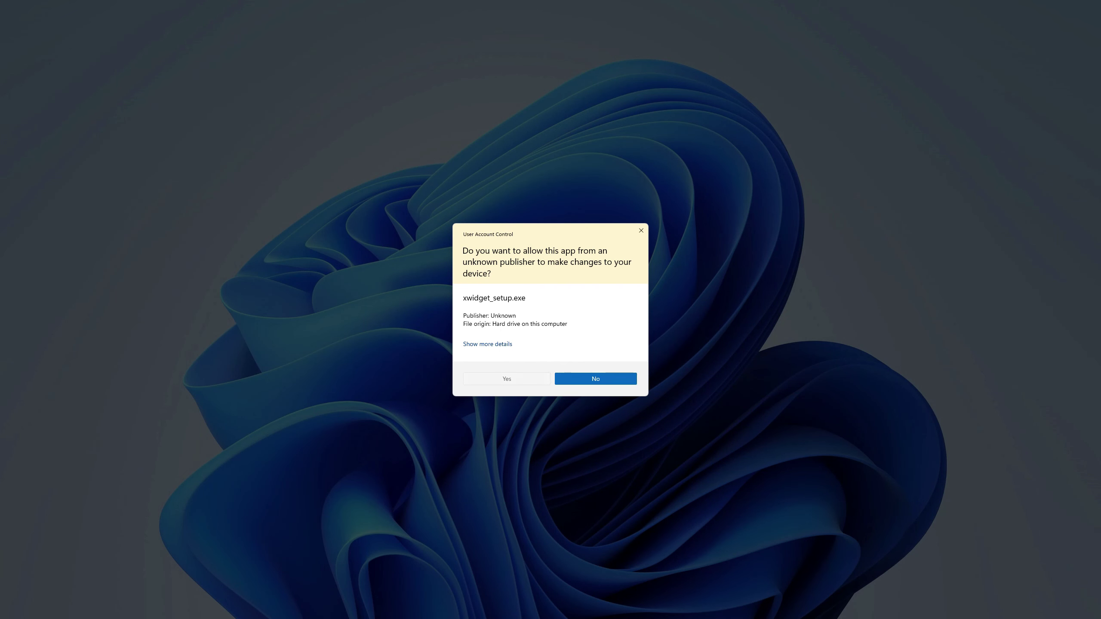
left_click(499, 378)
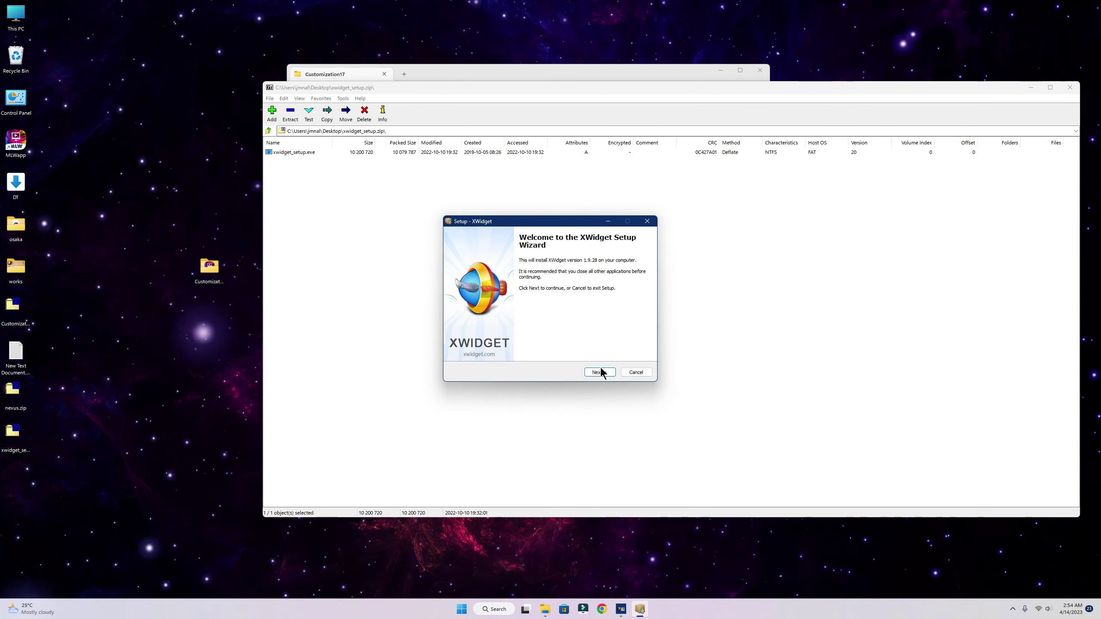
Install XWidget in the default folder with a desktop shortcut, finish without launching it, and close the archive.
left_click(600, 372)
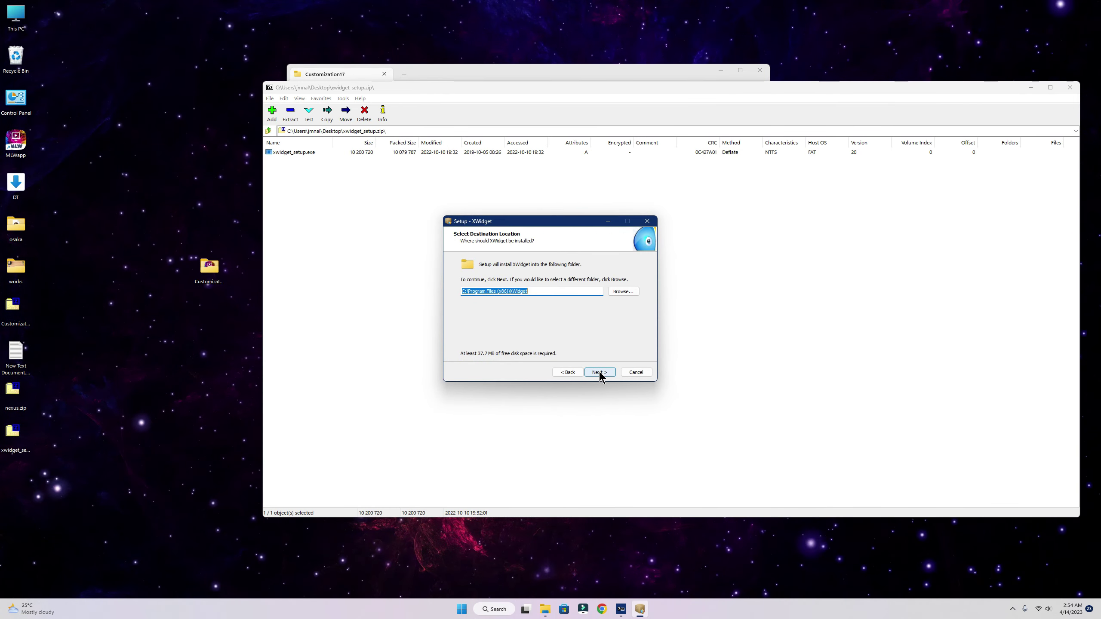
left_click(599, 372)
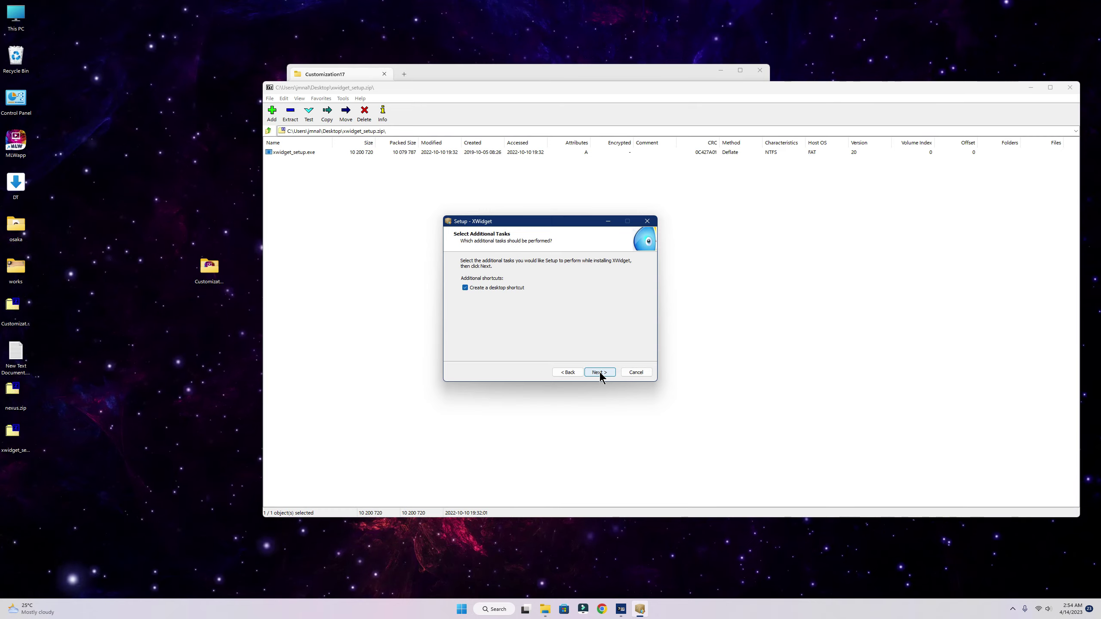
left_click(599, 372)
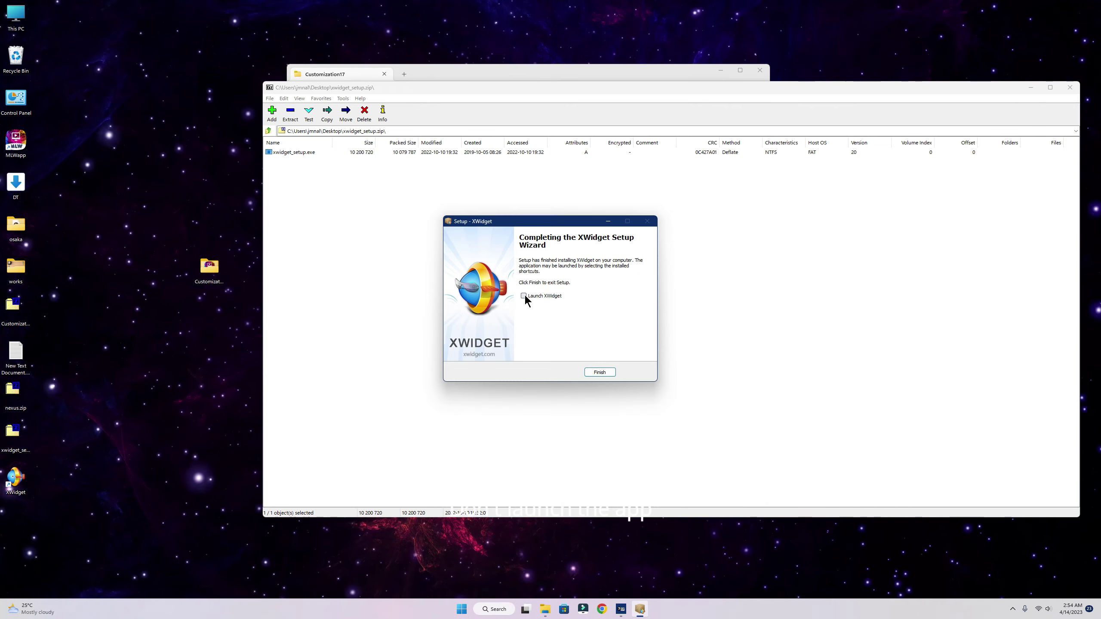
left_click(597, 373)
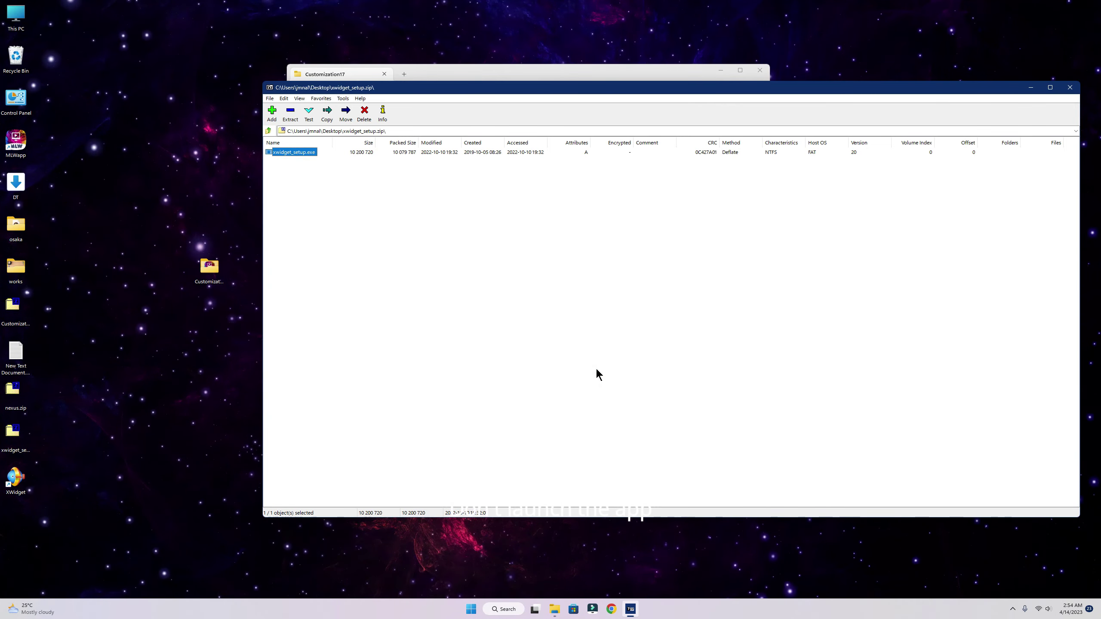
left_click(1070, 88)
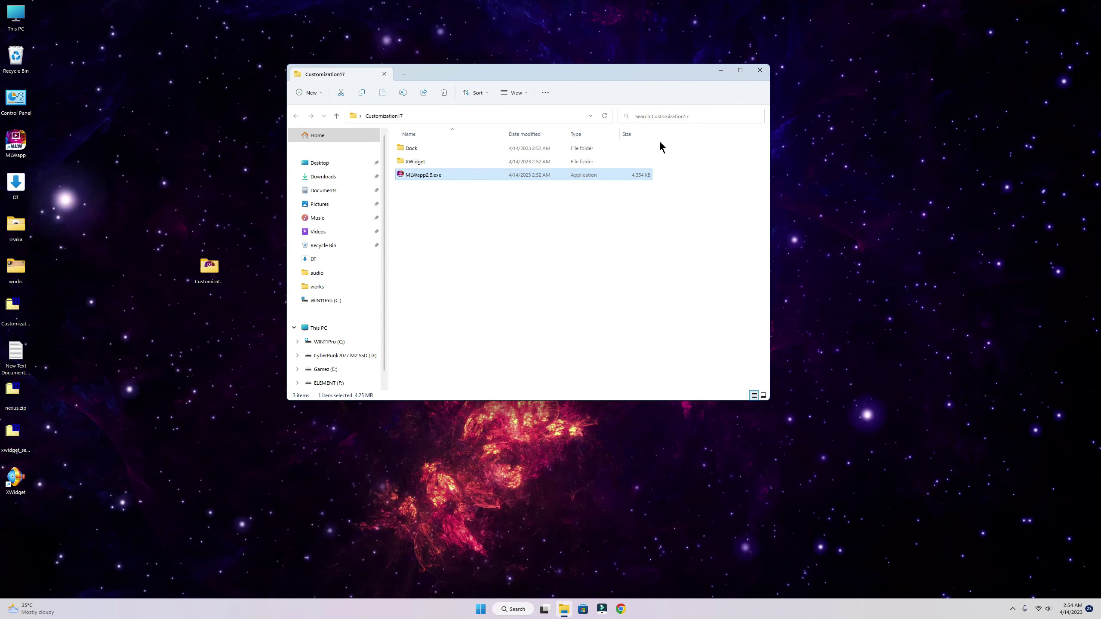
Move the XWidget folder from Customization17 into Documents, close the file window and launch XWidget from the desktop.
left_click(416, 164)
right_click(416, 165)
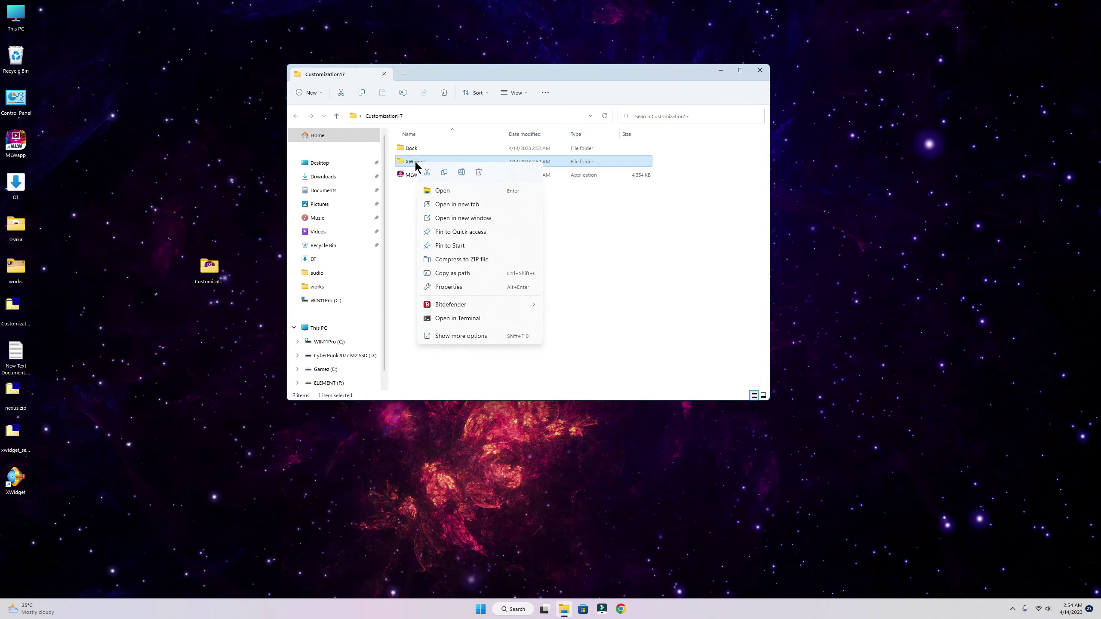
left_click(428, 172)
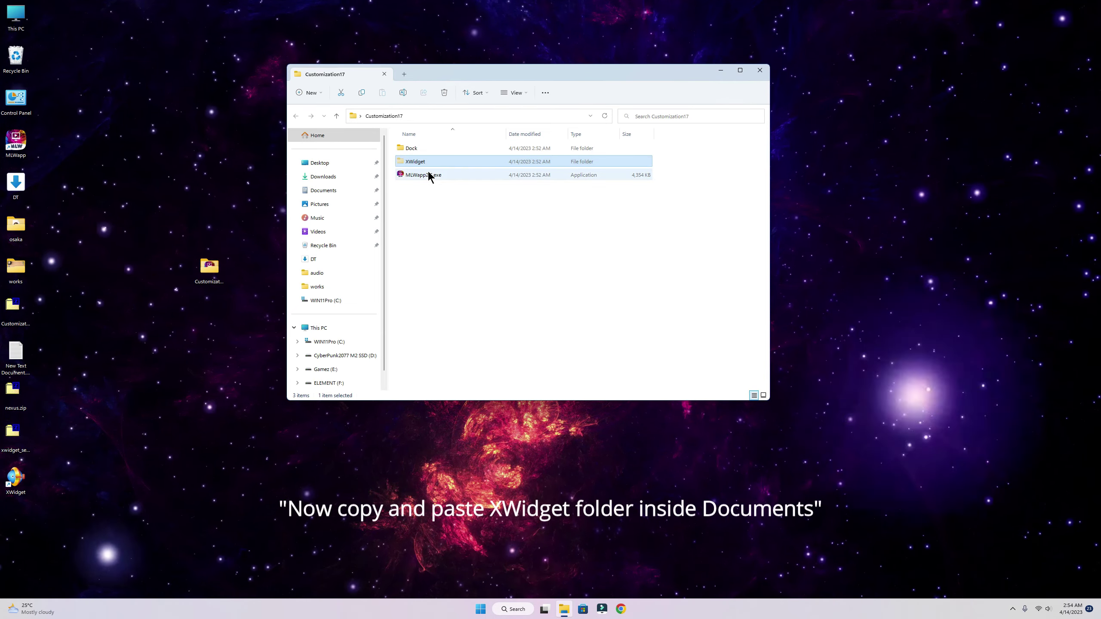
left_click(331, 191)
key("ctrl+v")
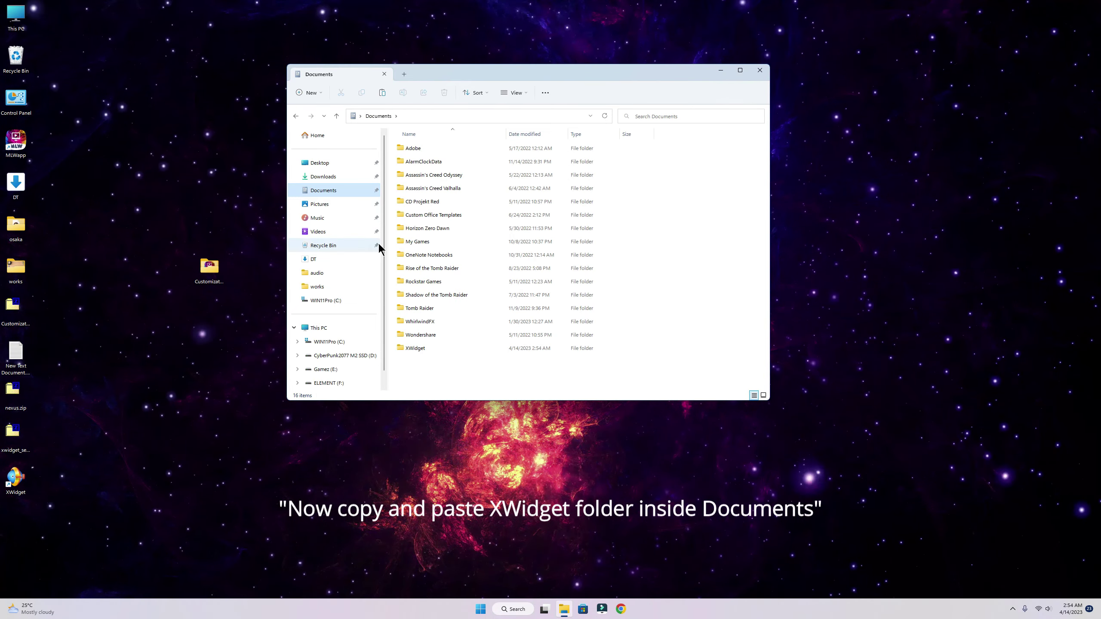
right_click(654, 364)
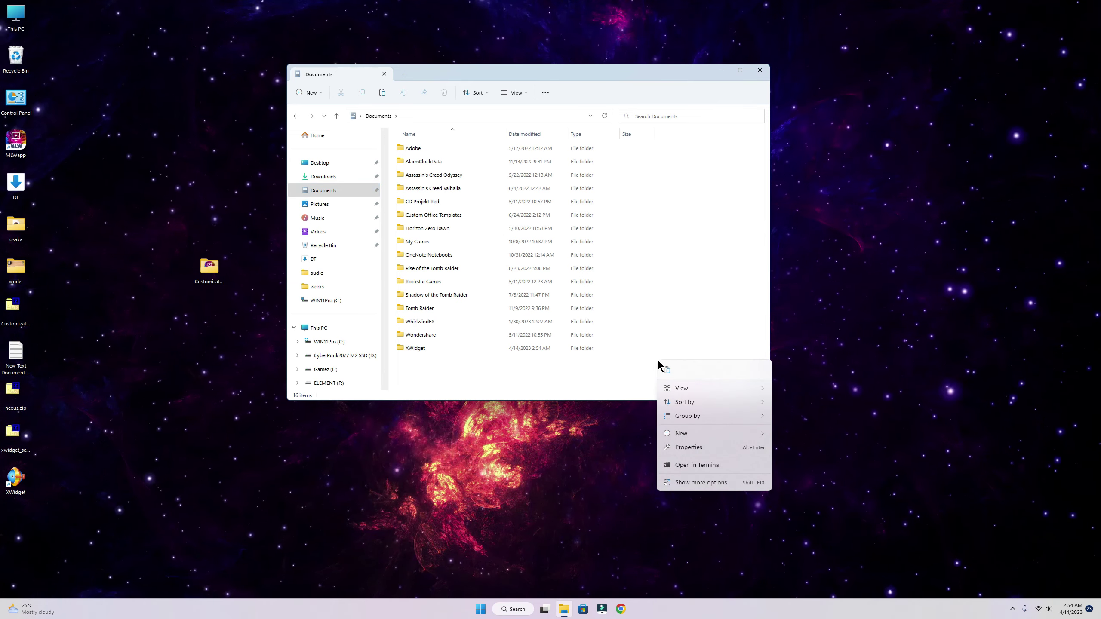
left_click(666, 374)
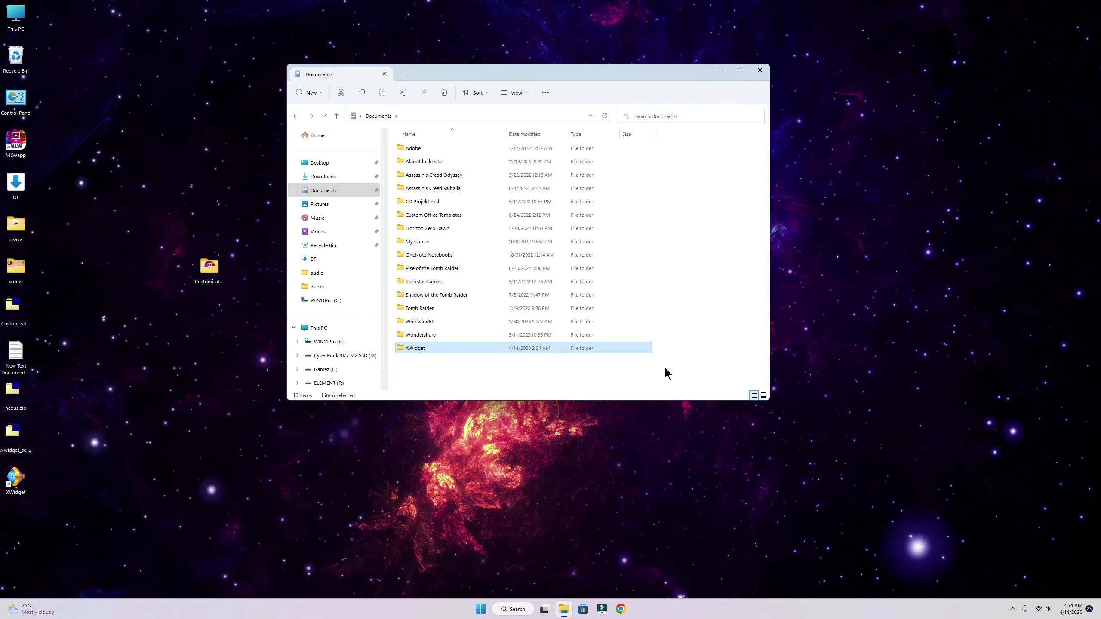
left_click(760, 70)
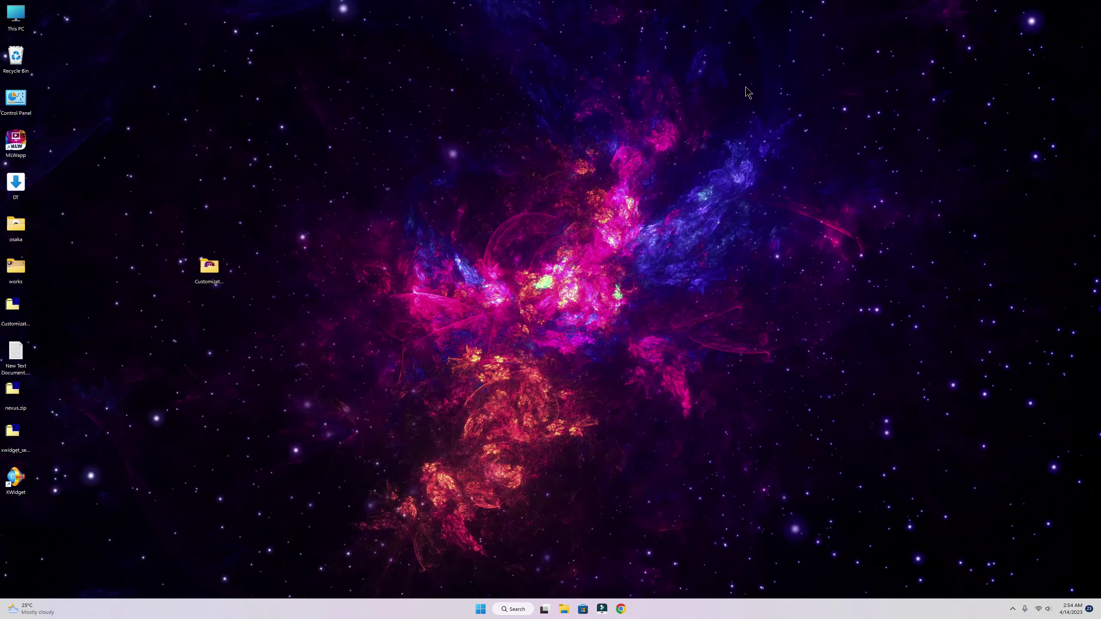
double_click(17, 480)
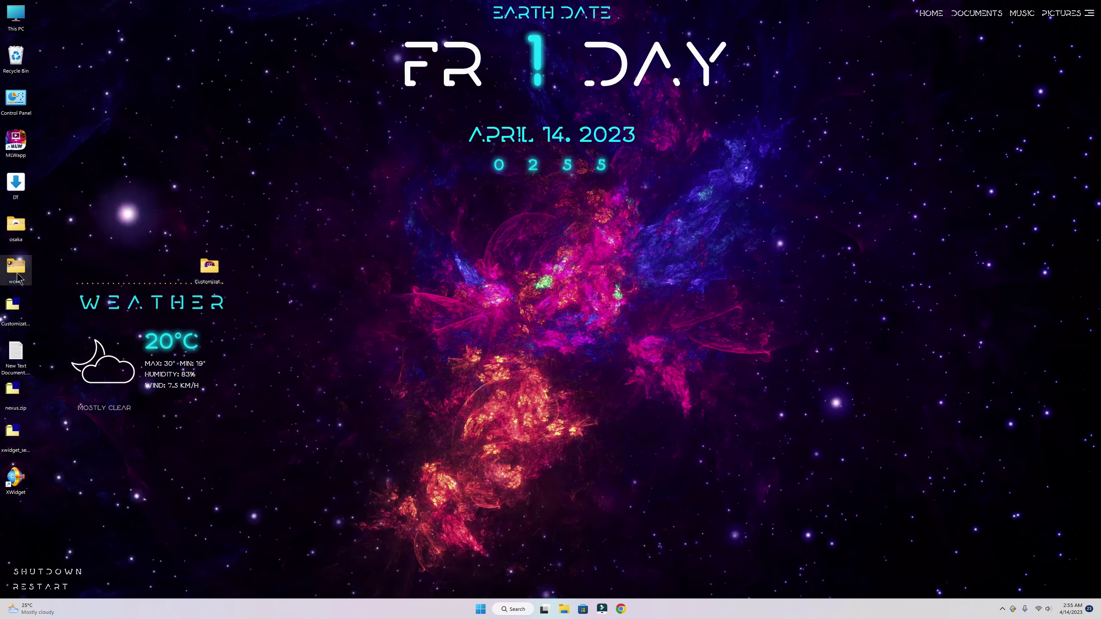
Run NexusSetup.exe from the desktop's nexus.zip and allow it to make changes to the device.
double_click(12, 392)
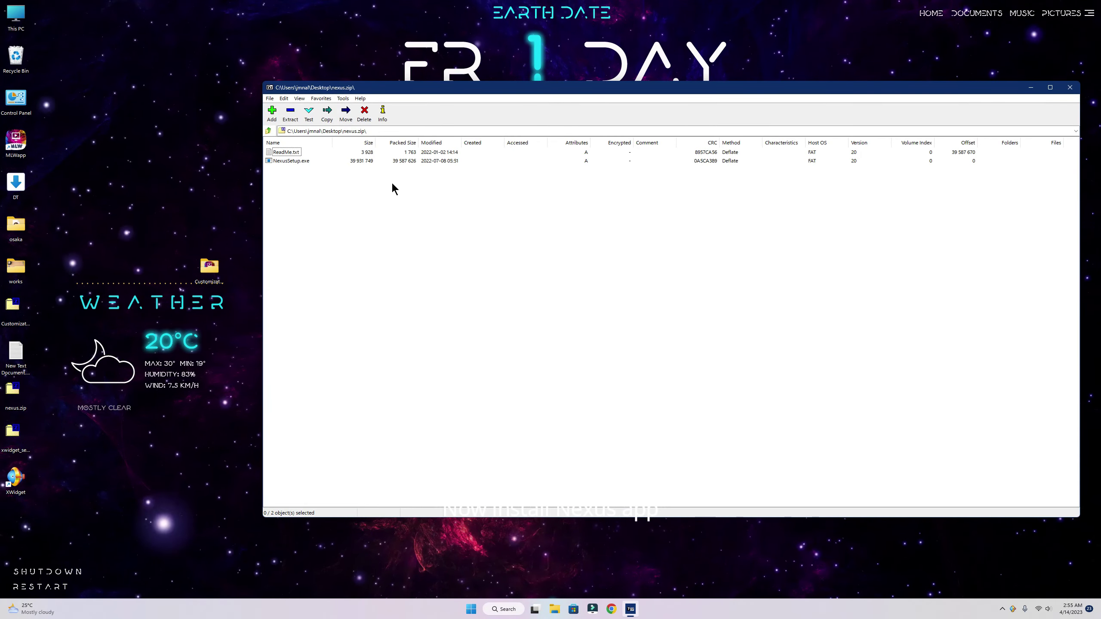
double_click(305, 161)
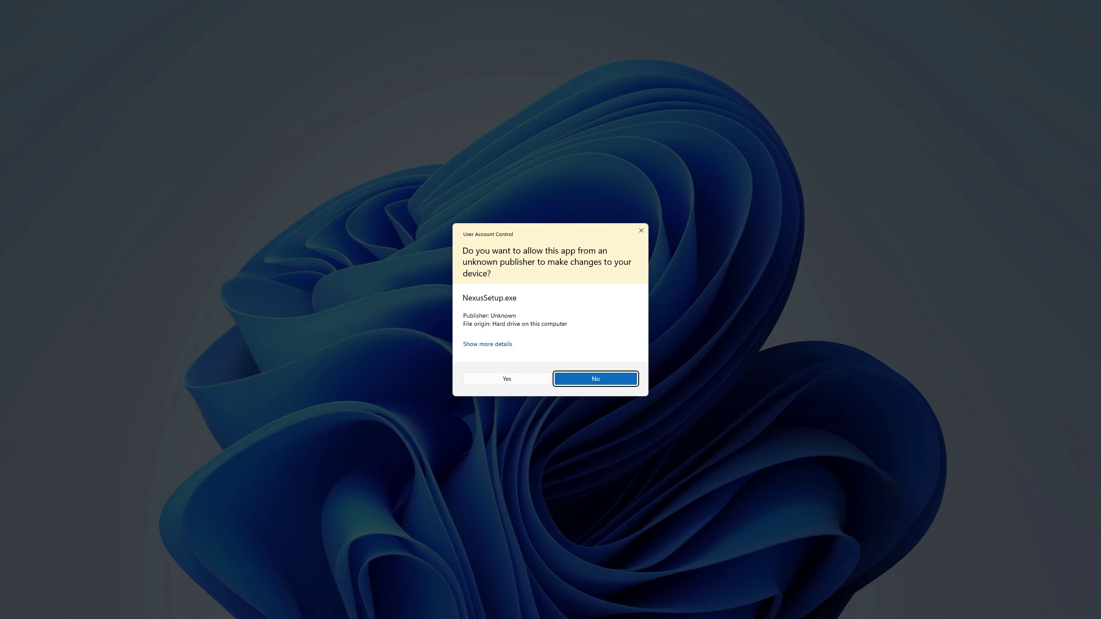
left_click(497, 382)
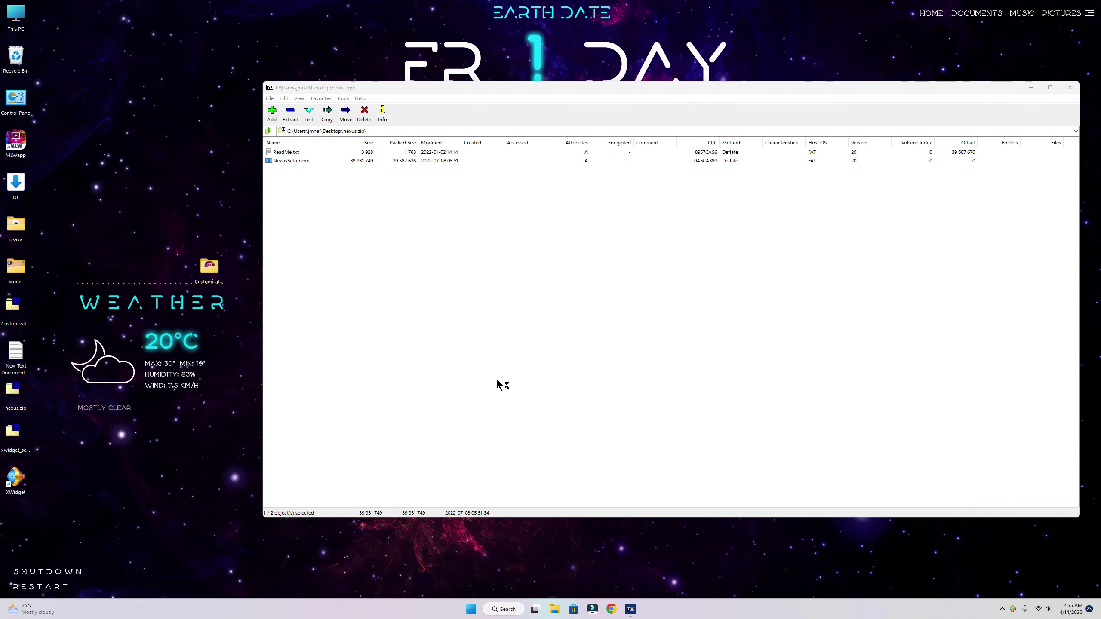
left_click(562, 325)
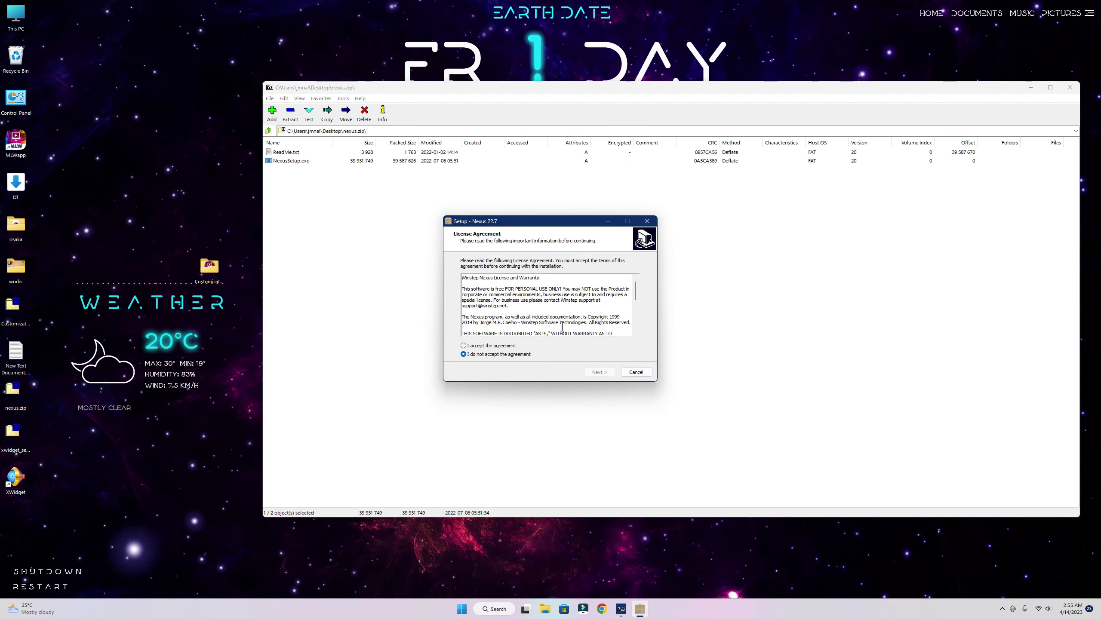
Accept the licence agreement, install Nexus with the default folders, launch it on finishing, and close the archive.
left_click(593, 371)
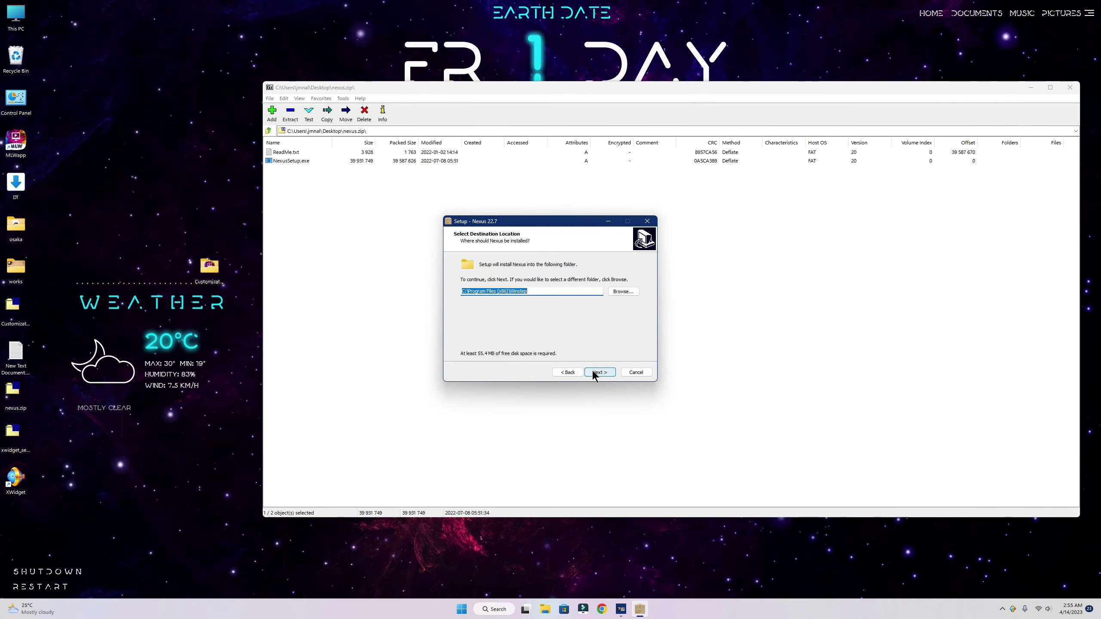
left_click(611, 368)
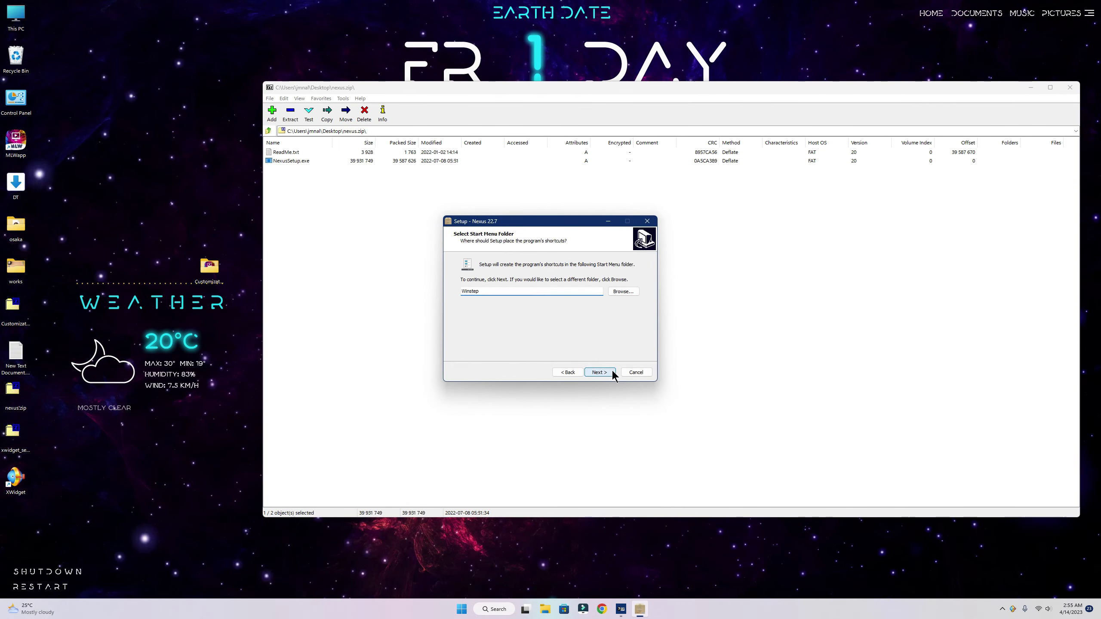
left_click(610, 368)
left_click(612, 372)
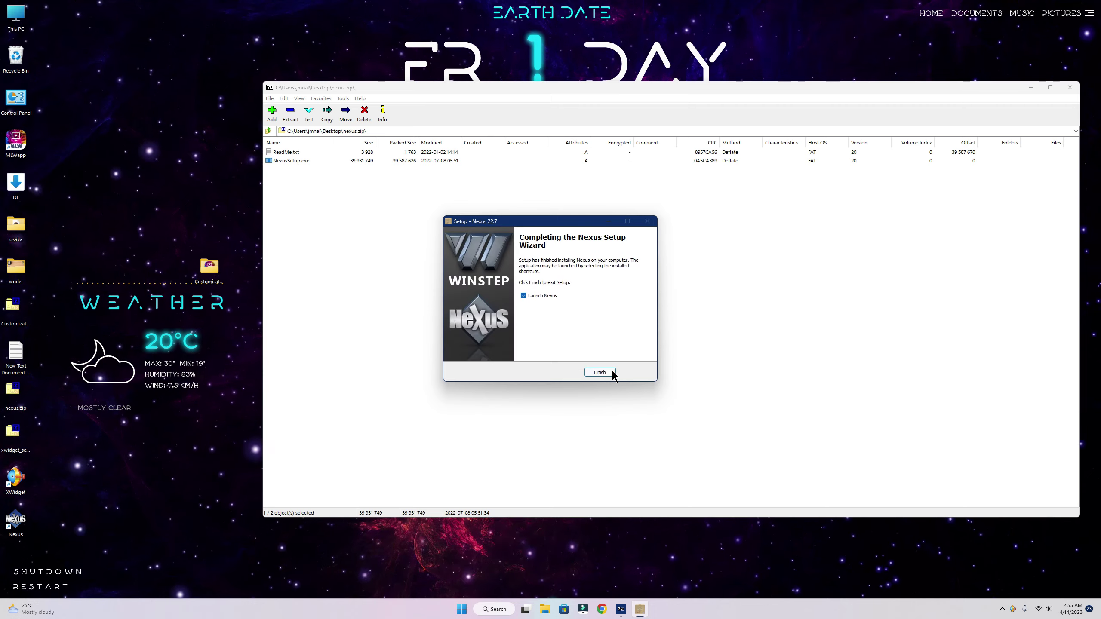
left_click(601, 372)
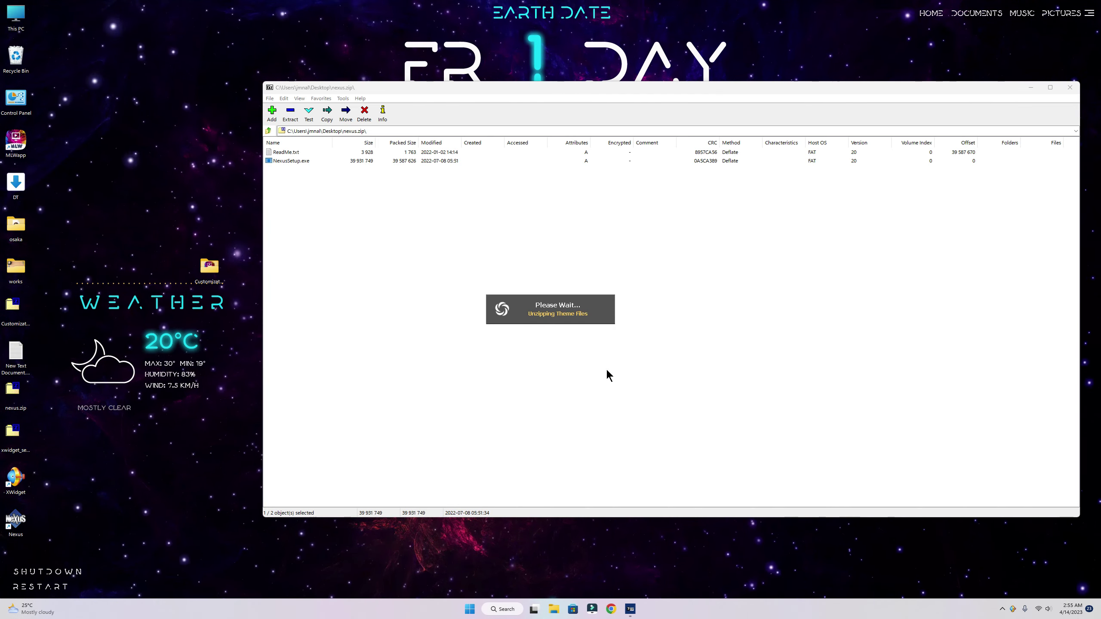
left_click(1069, 89)
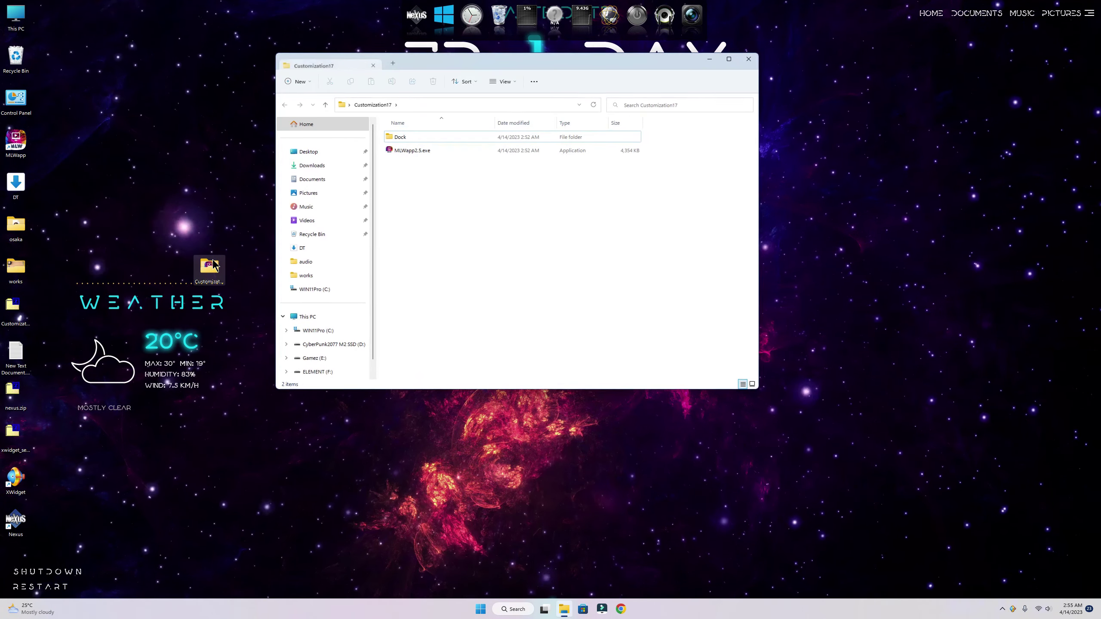
Move the Dock folder from Customization17 to the root of the C: drive and close the file window.
right_click(410, 136)
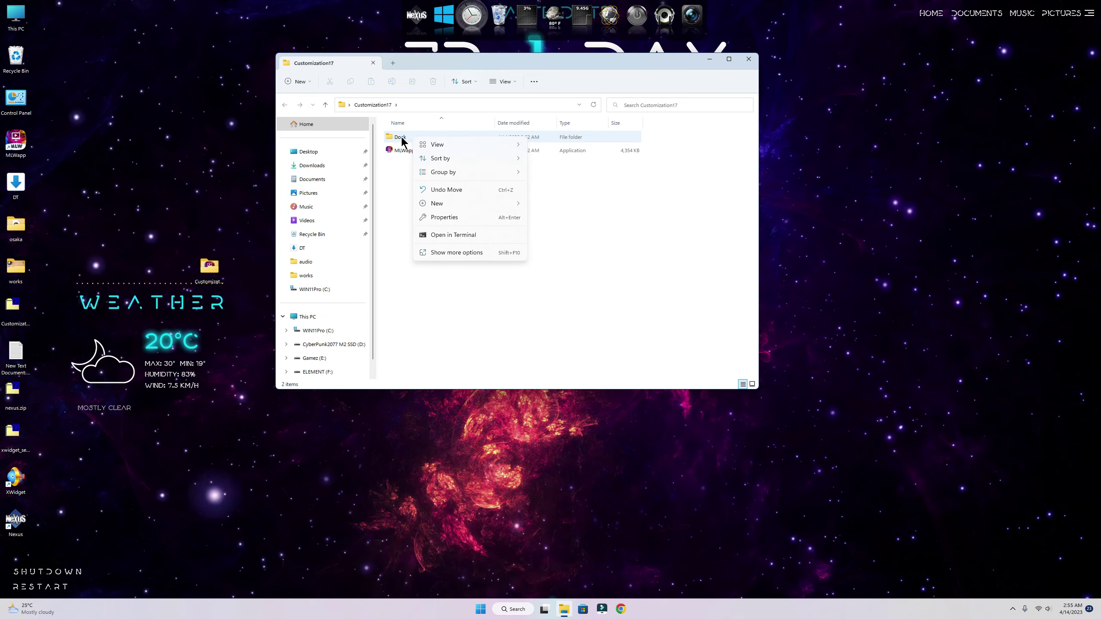
right_click(401, 139)
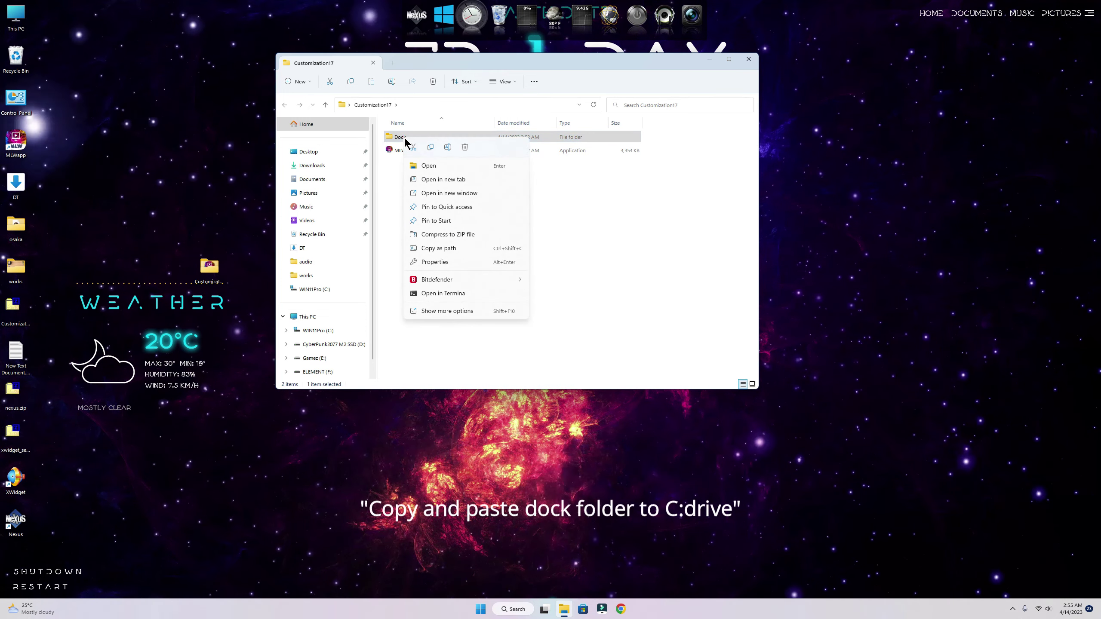
left_click(413, 147)
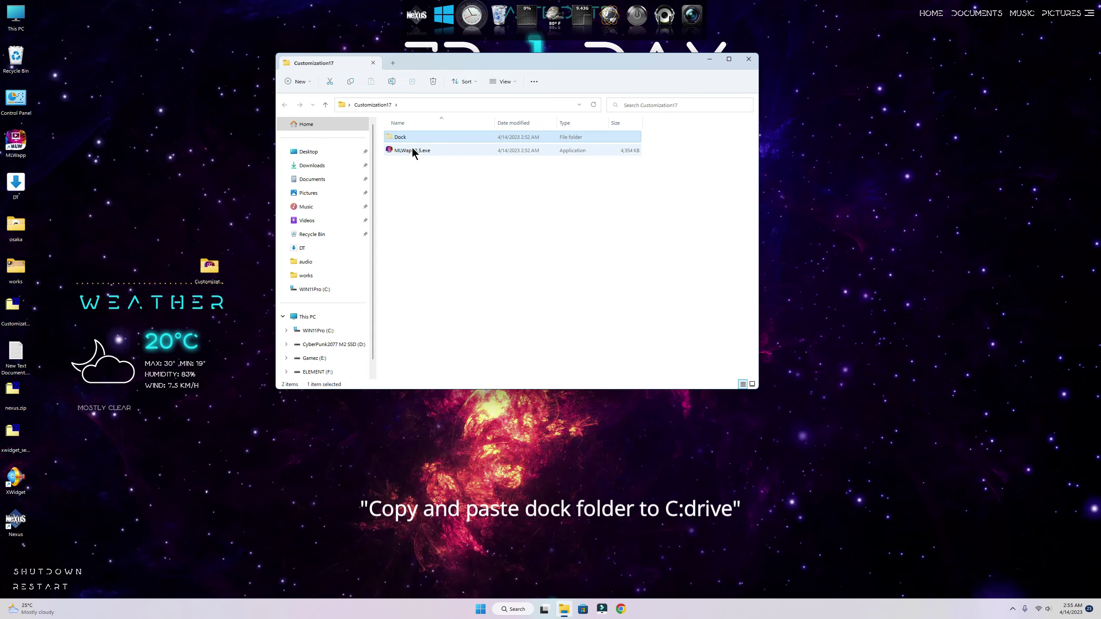
left_click(317, 330)
right_click(511, 260)
left_click(519, 264)
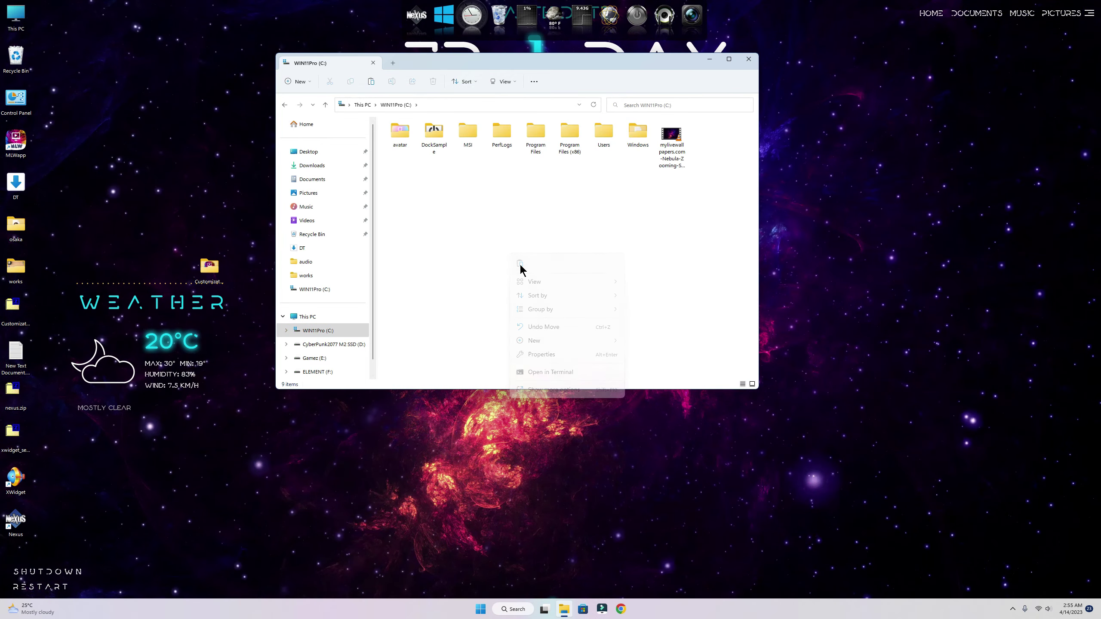
left_click(749, 59)
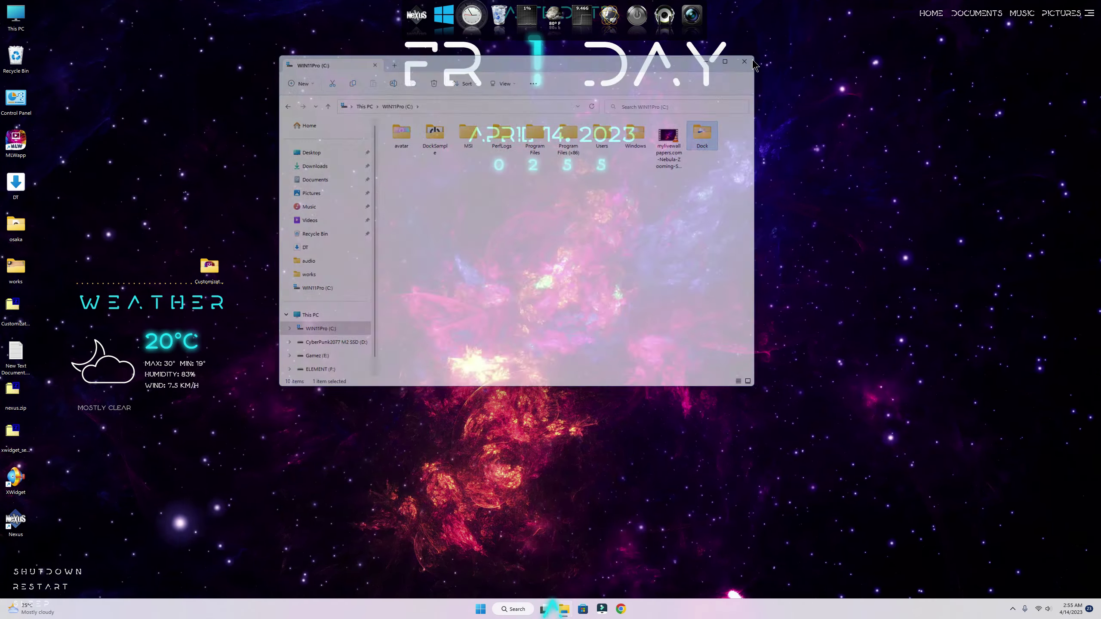
Restore the Nexus dock settings from the 1440p.wbk backup in the Dock folder on C: and close the preferences.
right_click(691, 16)
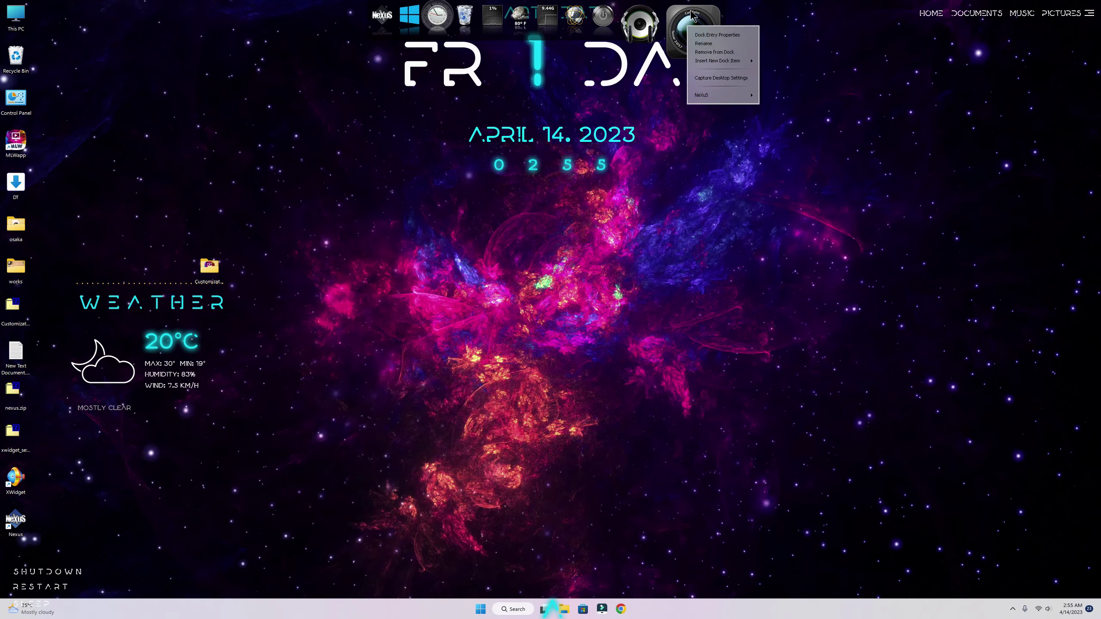
mouse_move(711, 96)
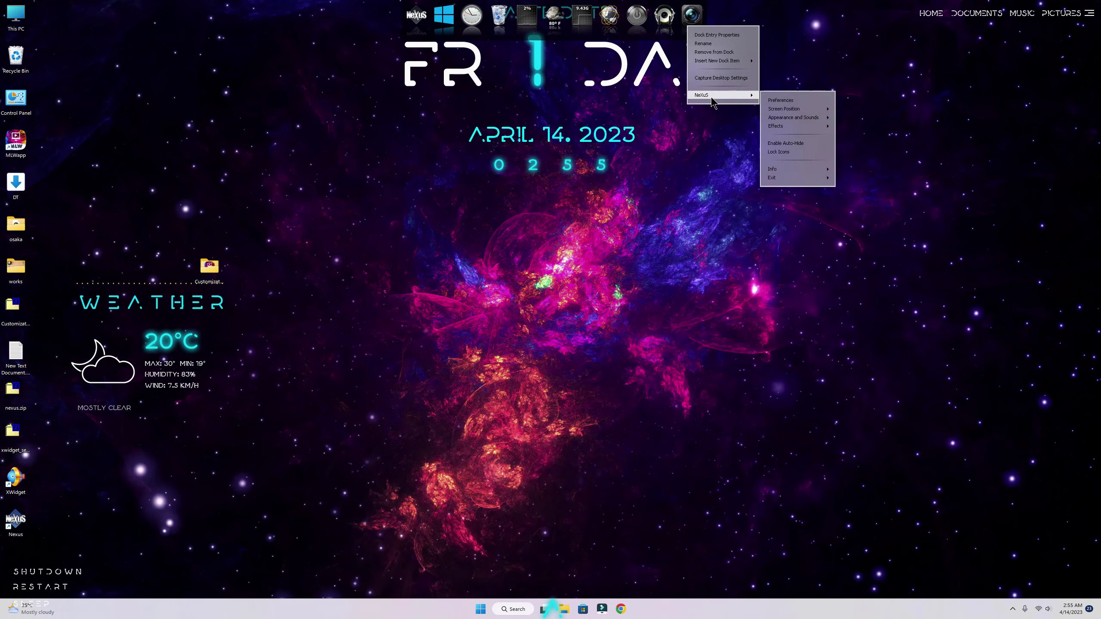
left_click(778, 100)
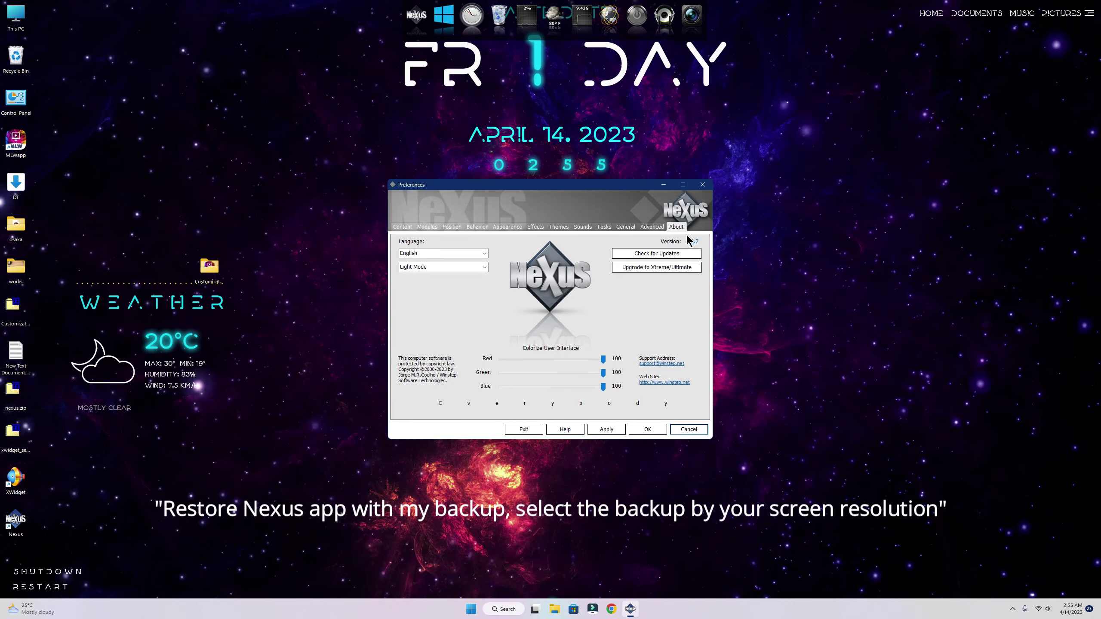
left_click(651, 228)
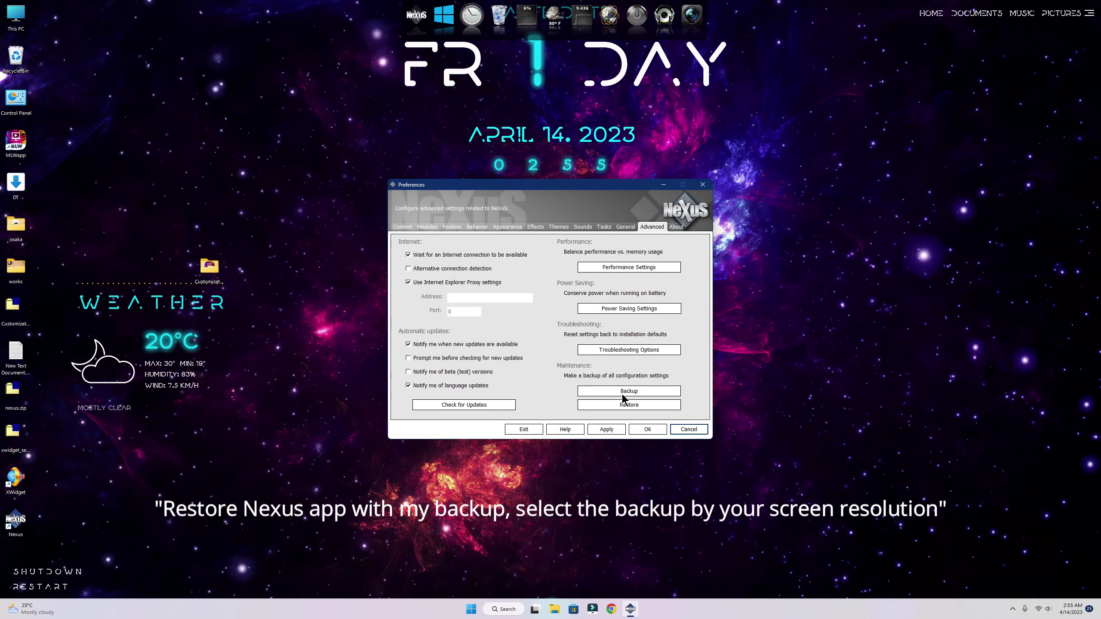
left_click(619, 408)
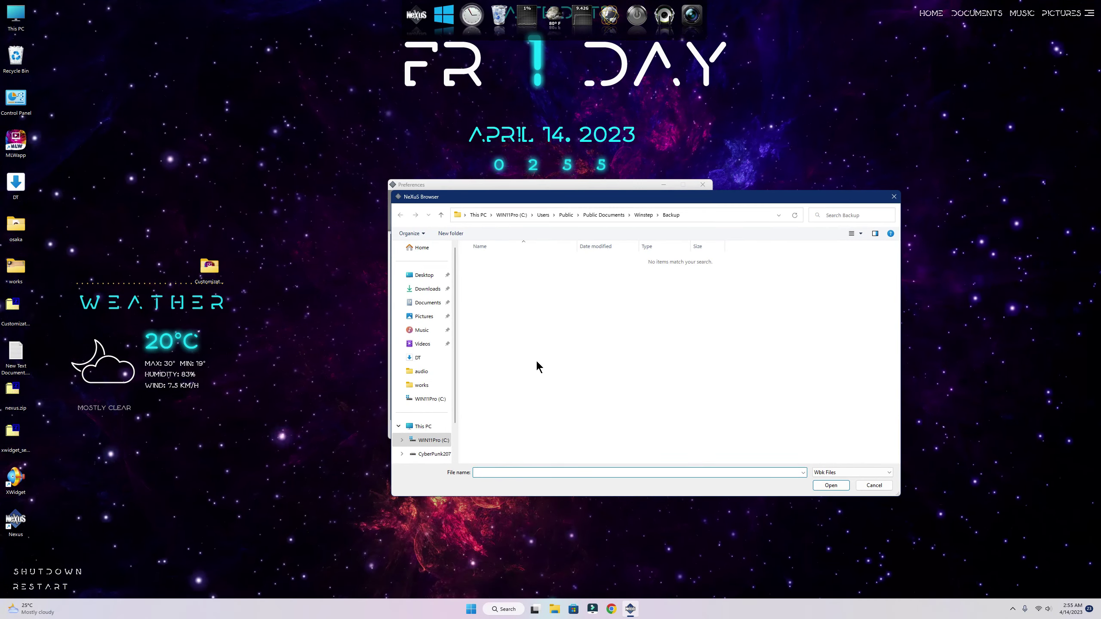
left_click(434, 440)
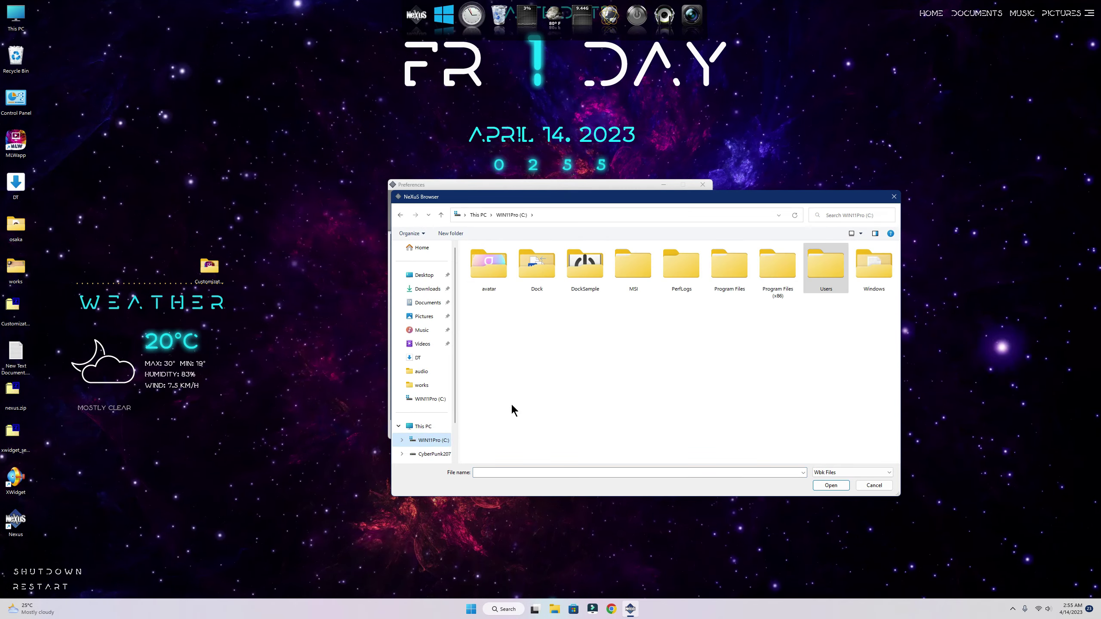
double_click(536, 260)
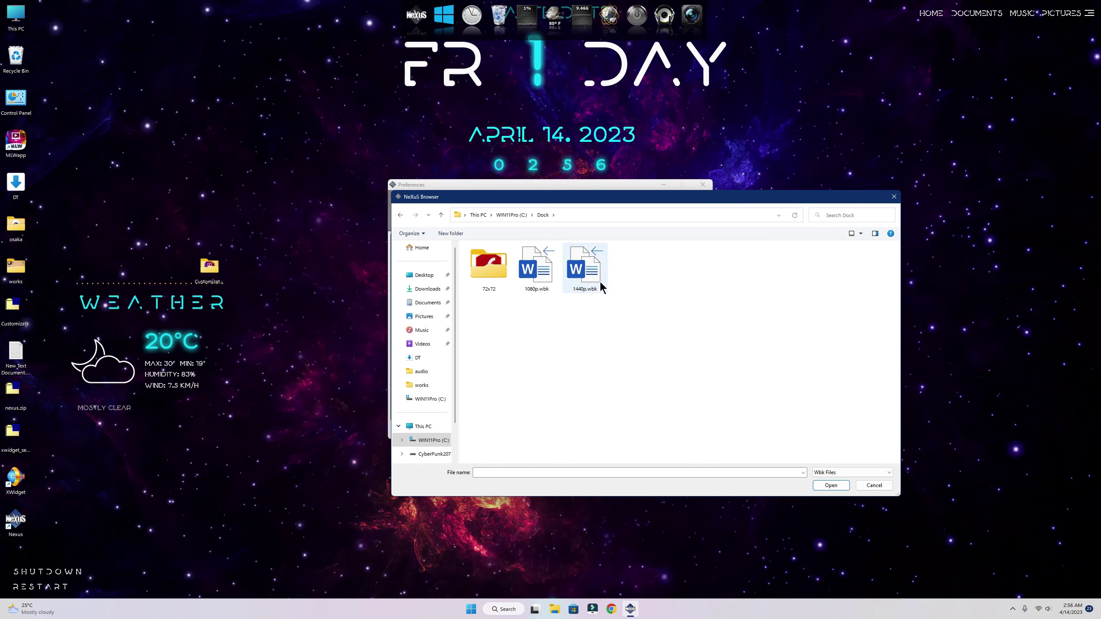
left_click(831, 487)
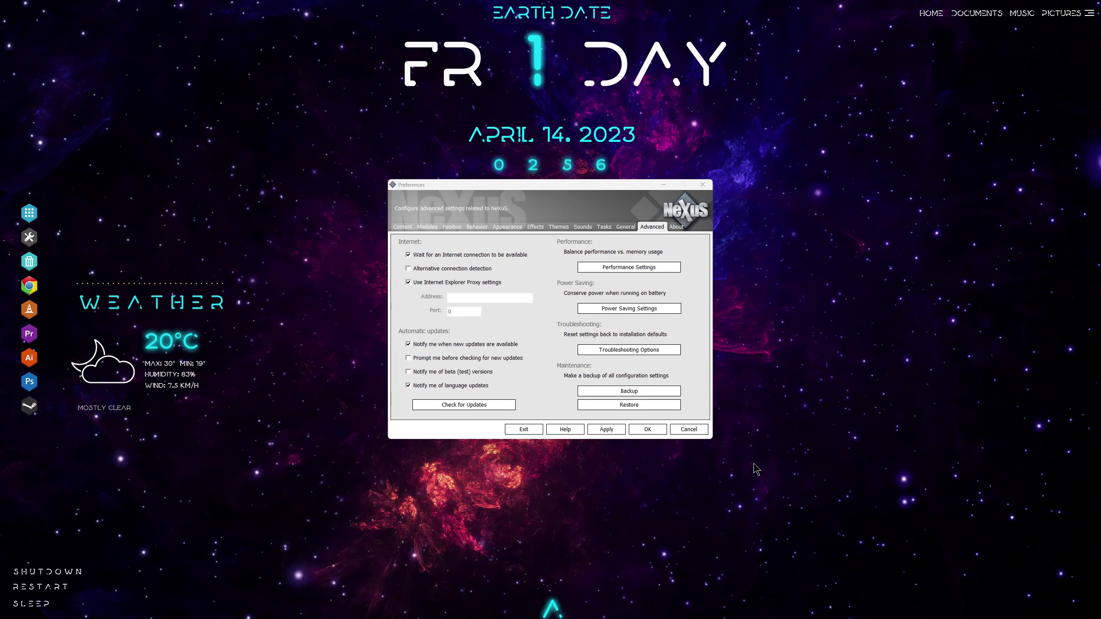
left_click(649, 430)
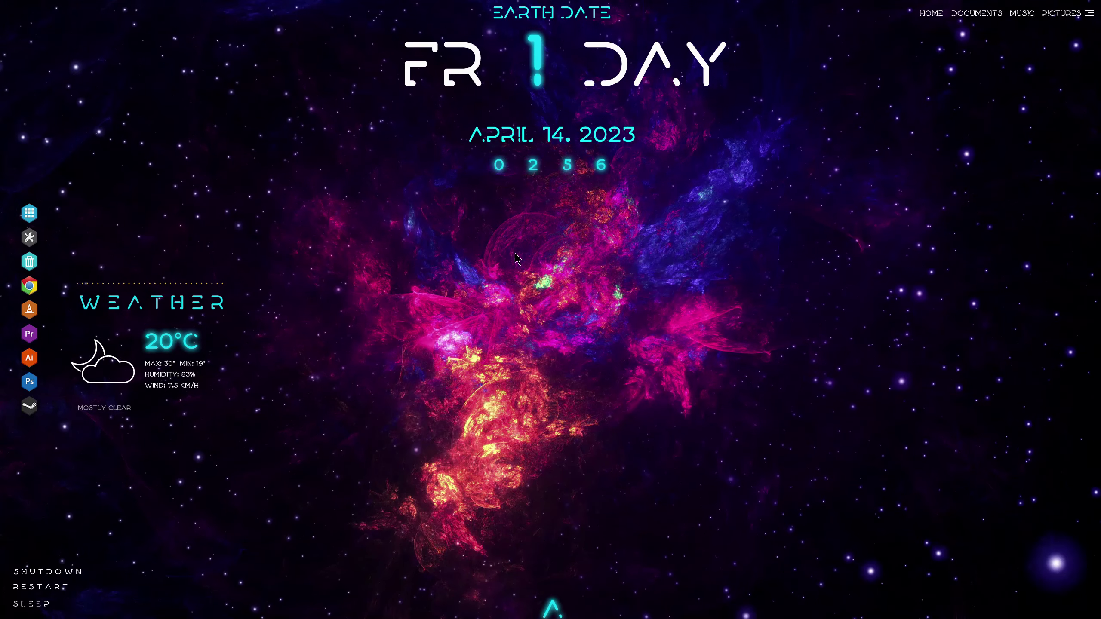
Open XWidget's Backup/Restore window, review the backups available for different display resolutions, and close it without restoring one.
right_click(460, 72)
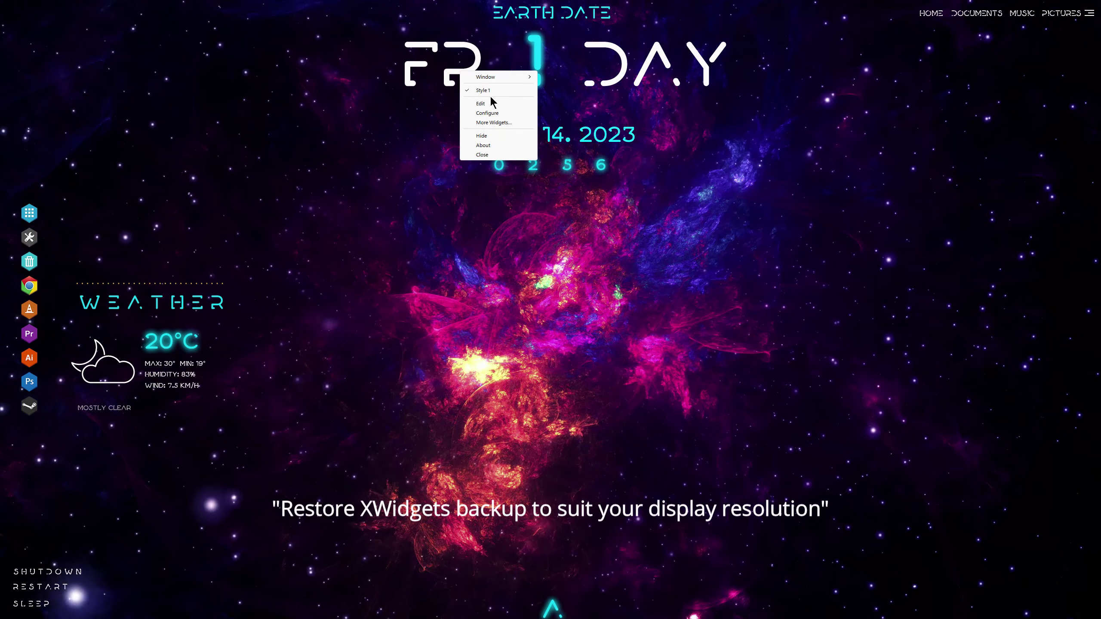
mouse_move(521, 75)
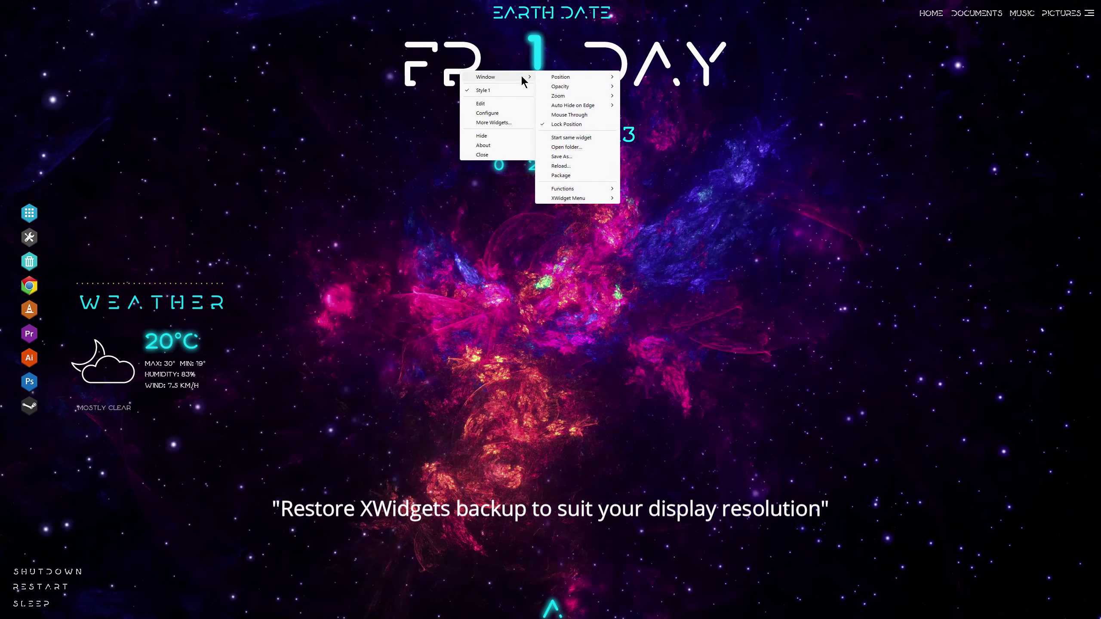
mouse_move(579, 198)
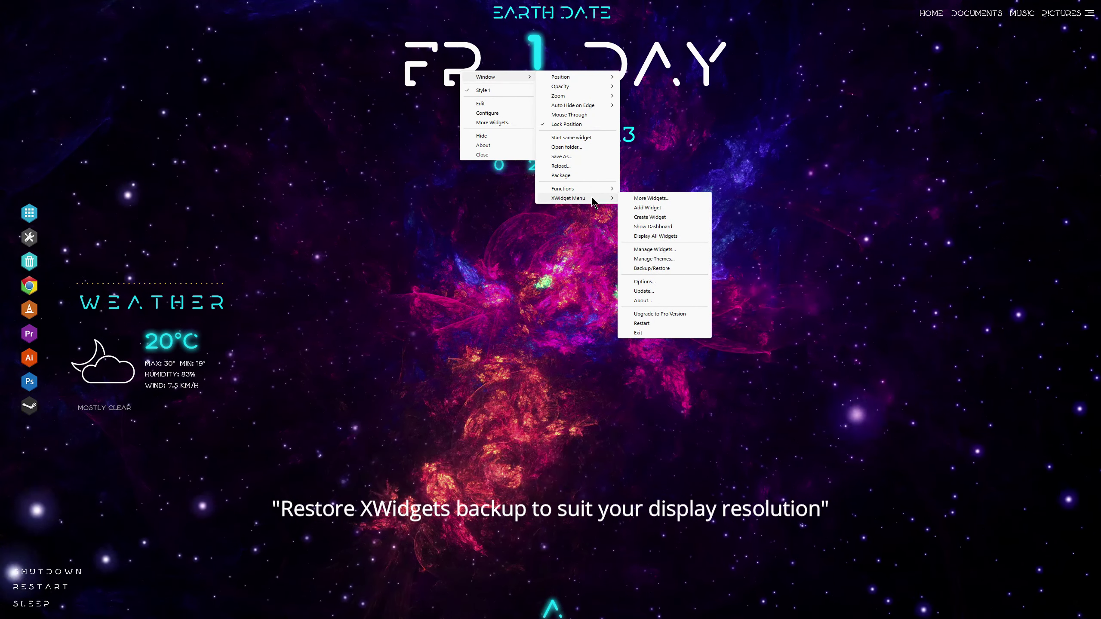
left_click(667, 268)
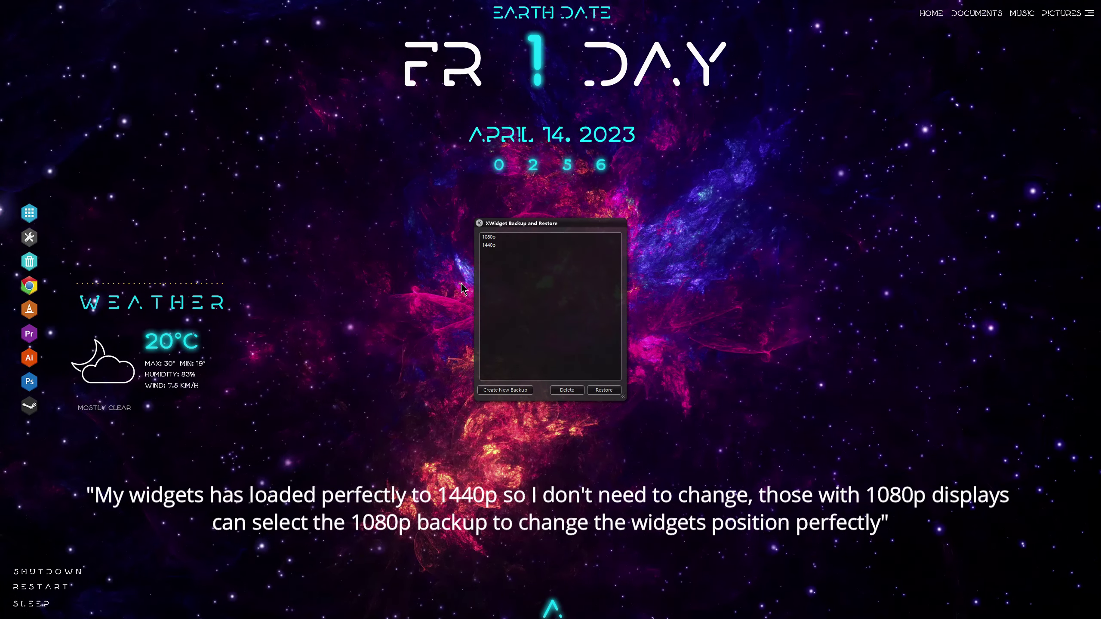
key("Escape")
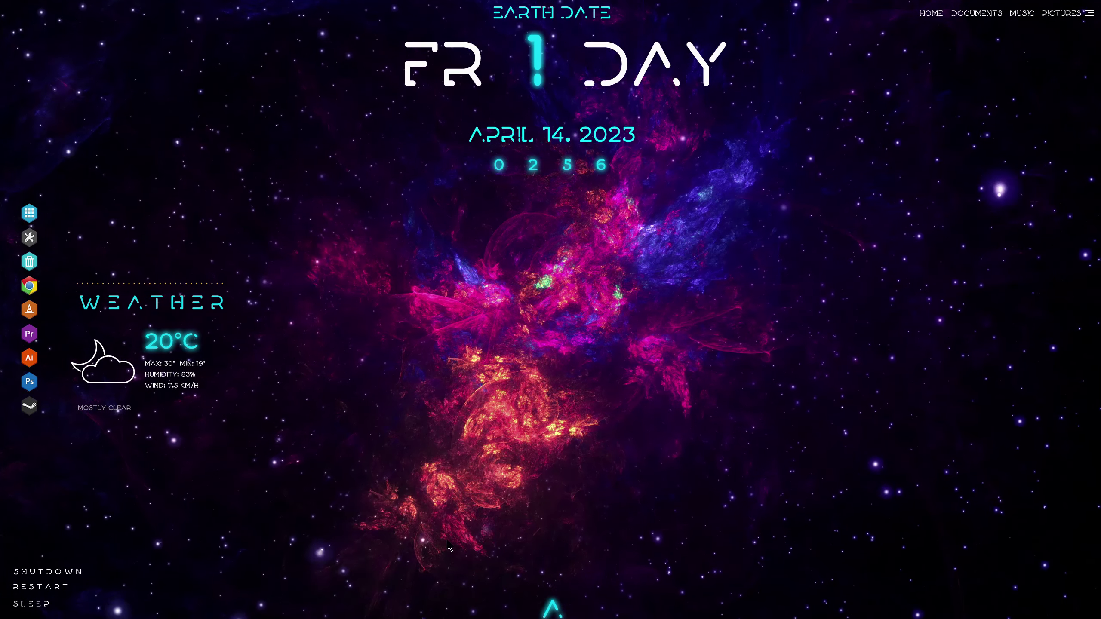
Set the Windows colour mode to Dark with a manual purple accent colour, and check the result in the Start menu.
right_click(658, 333)
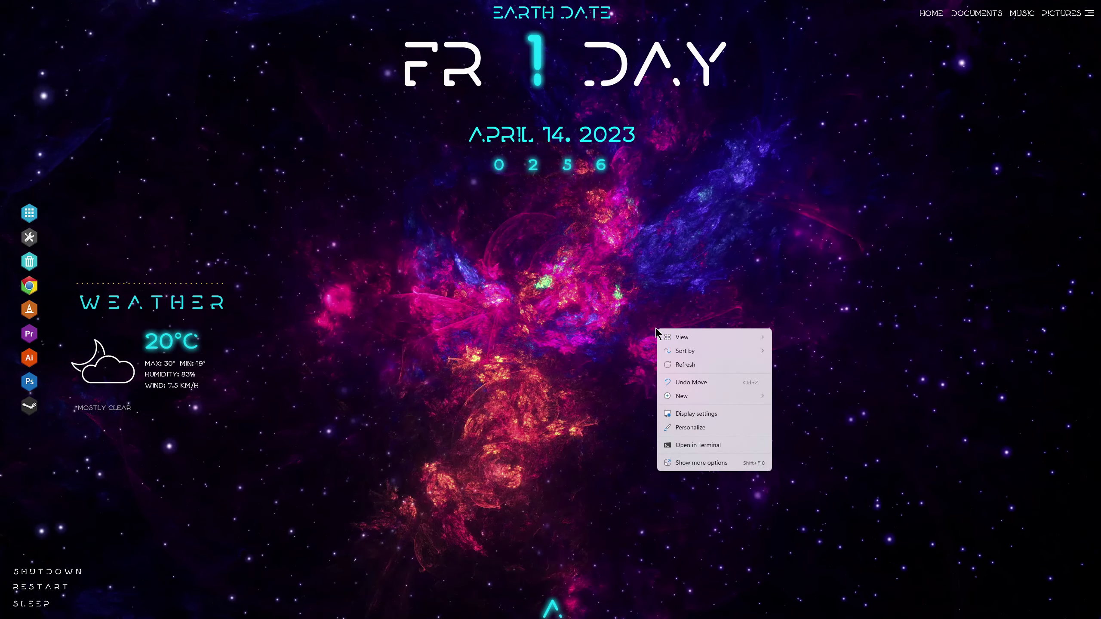
left_click(713, 428)
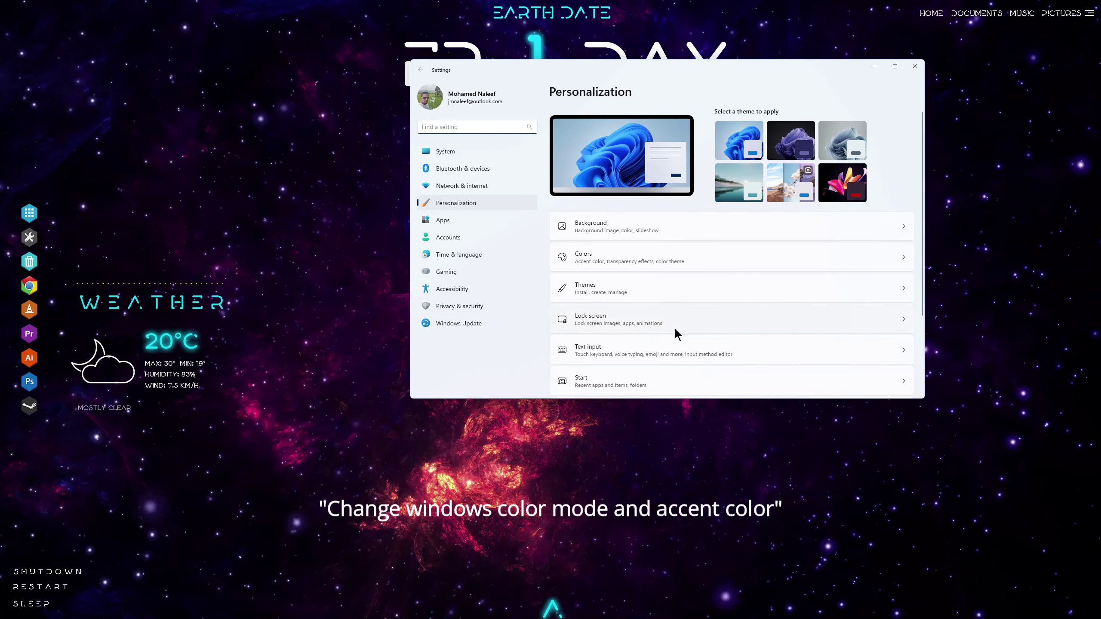
left_click(609, 262)
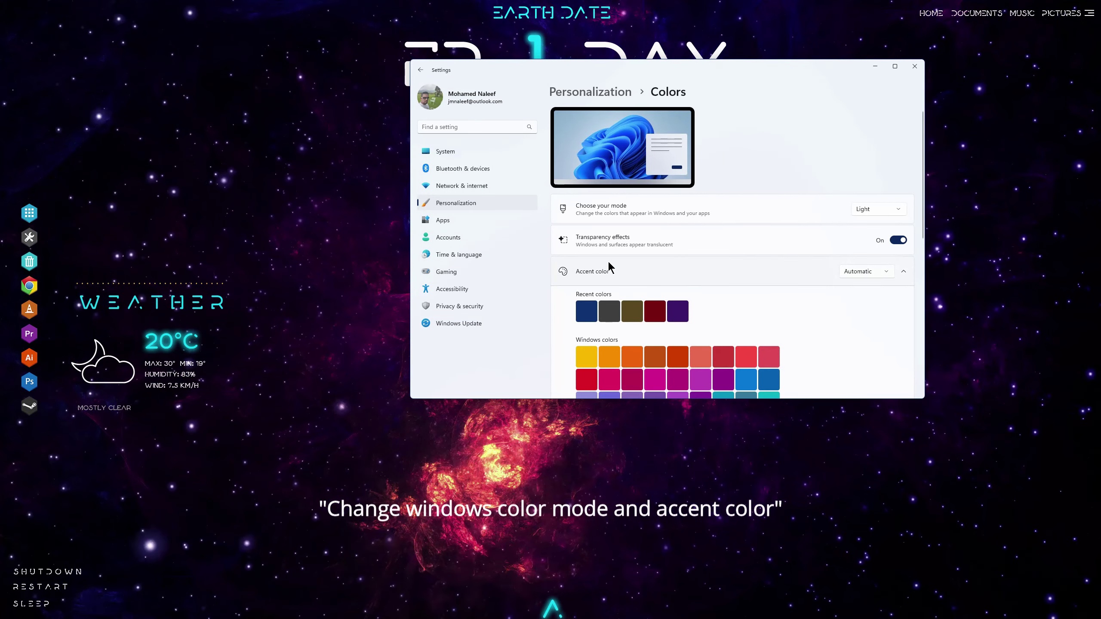
left_click(877, 208)
left_click(875, 226)
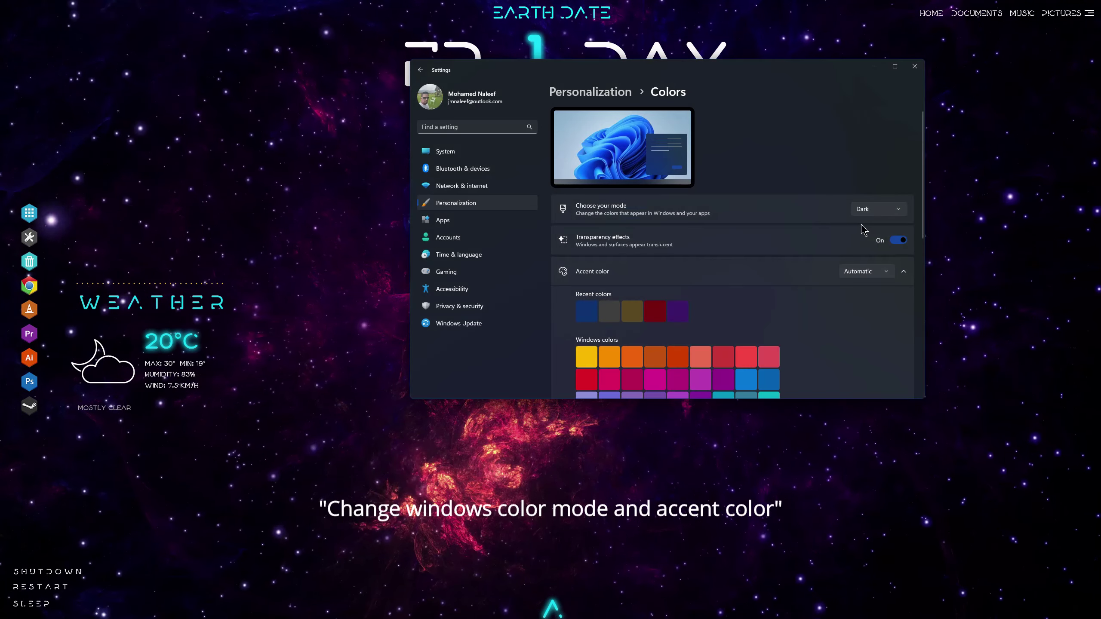
scroll(776, 264, "down", 2)
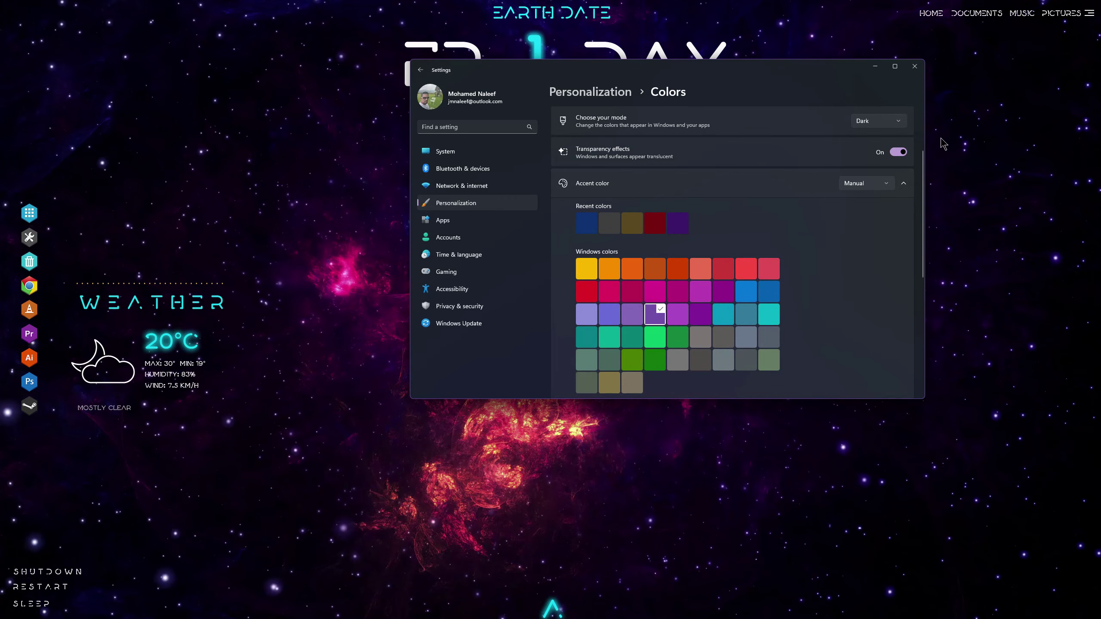
left_click(915, 66)
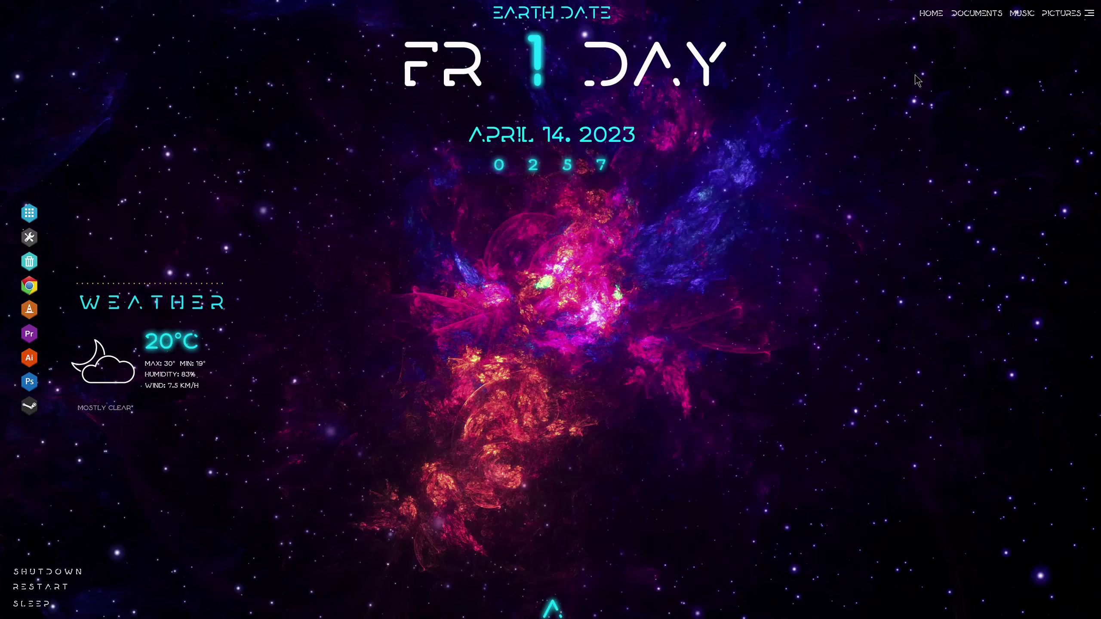
left_click(554, 607)
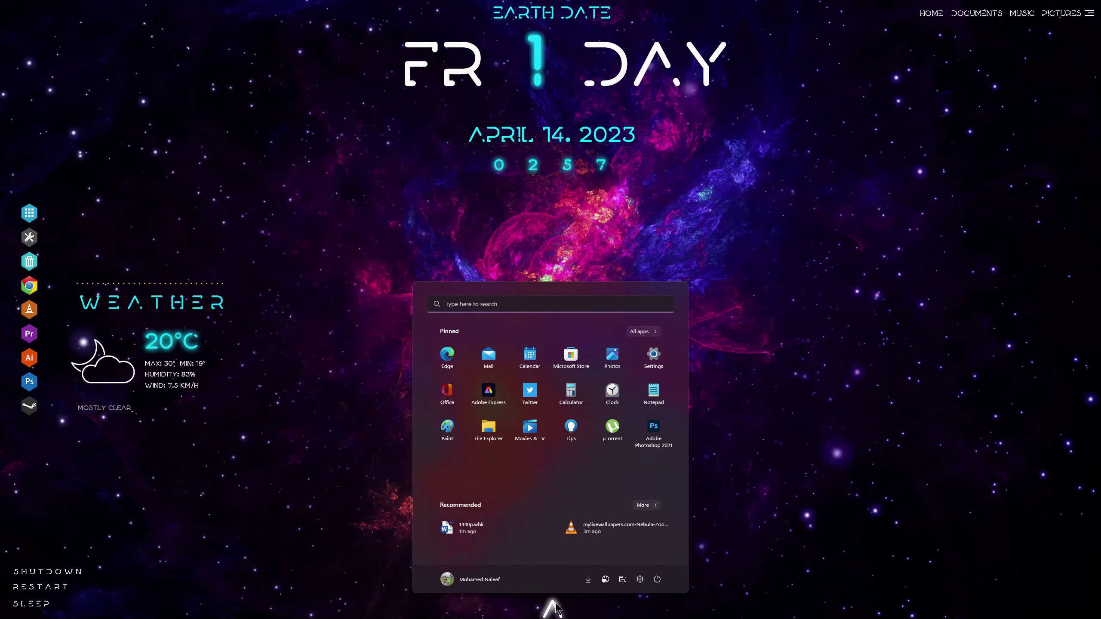
left_click(753, 588)
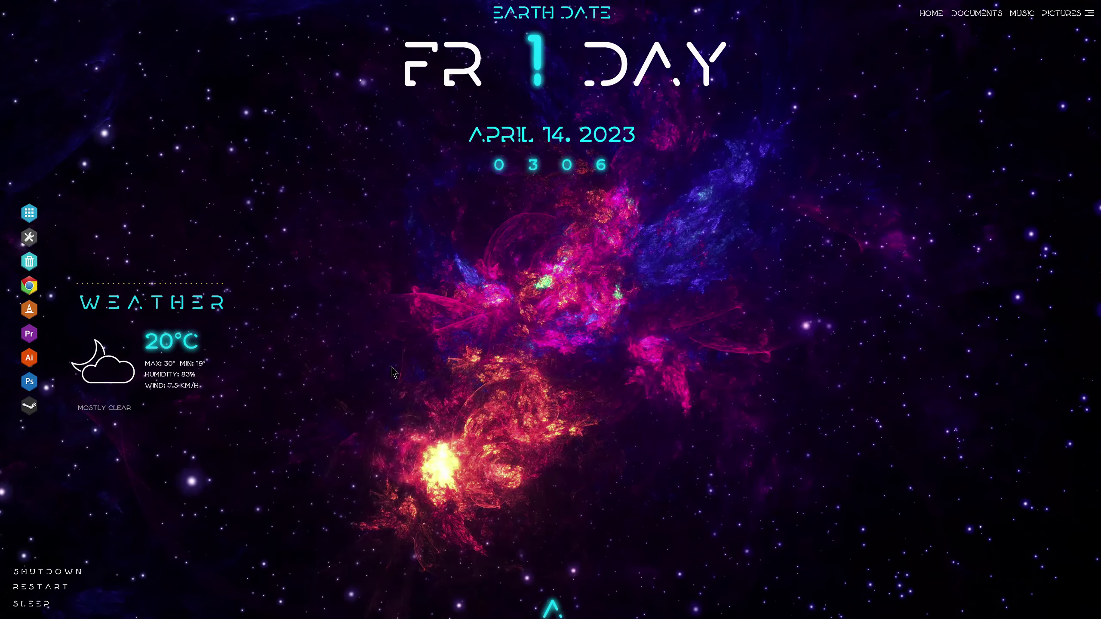
Change the weather widget's location to Sri Lanka, Central, Kandy by searching for "kandy", and close the weather details.
right_click(171, 344)
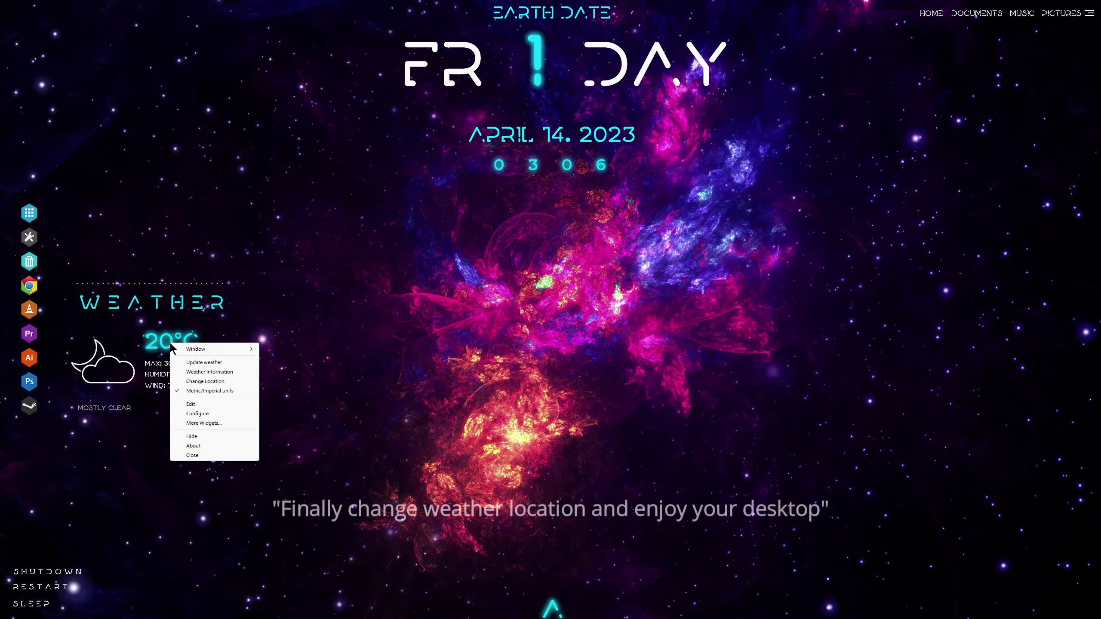
left_click(200, 381)
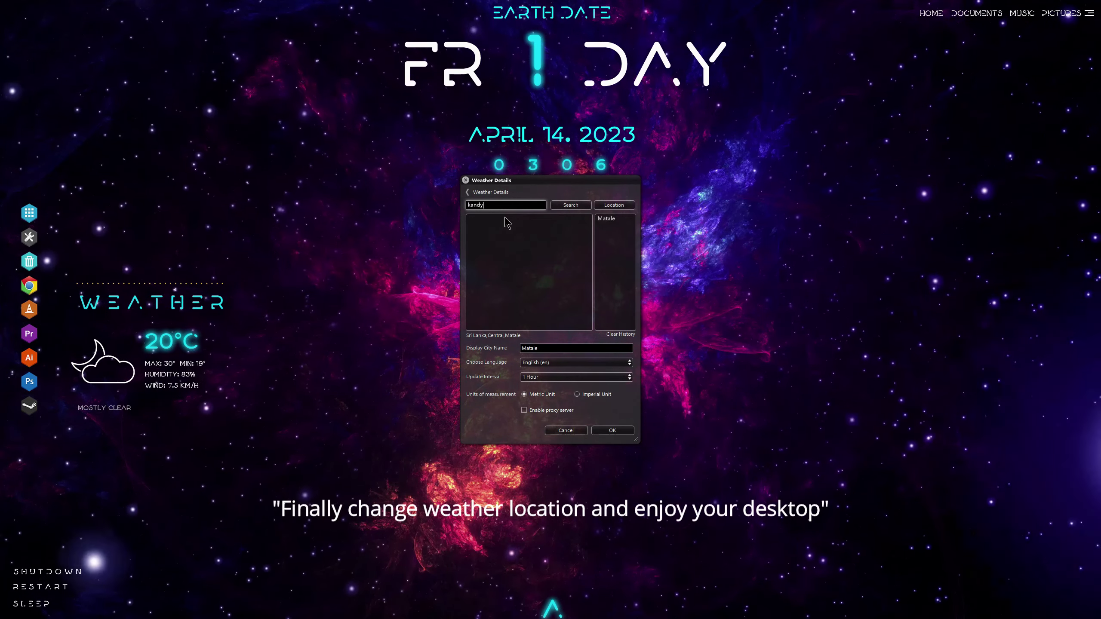
key("Return")
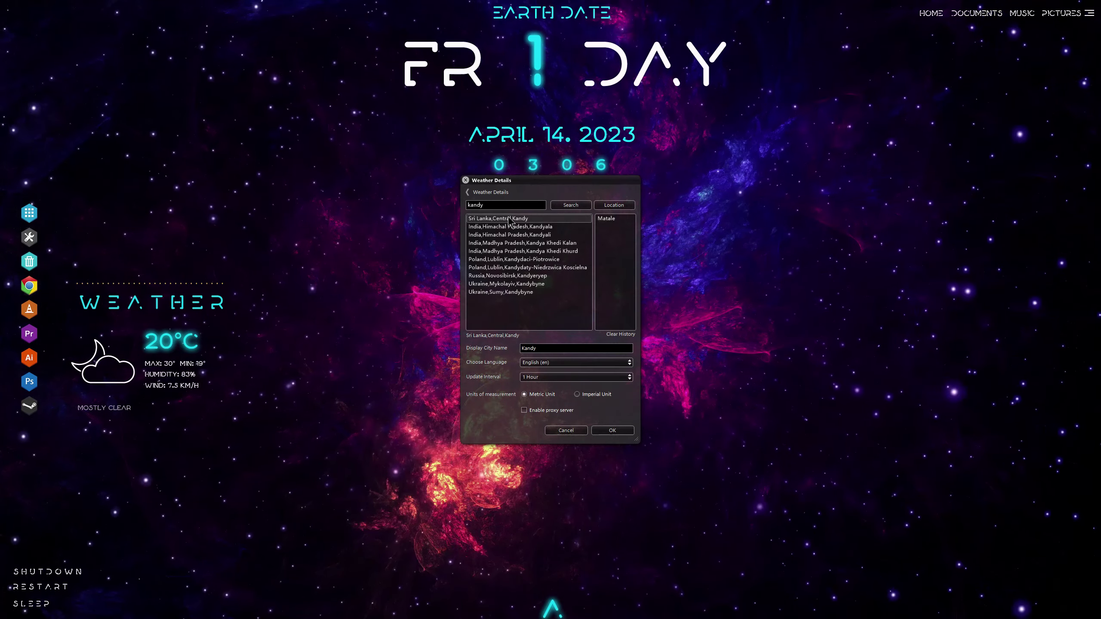
double_click(510, 219)
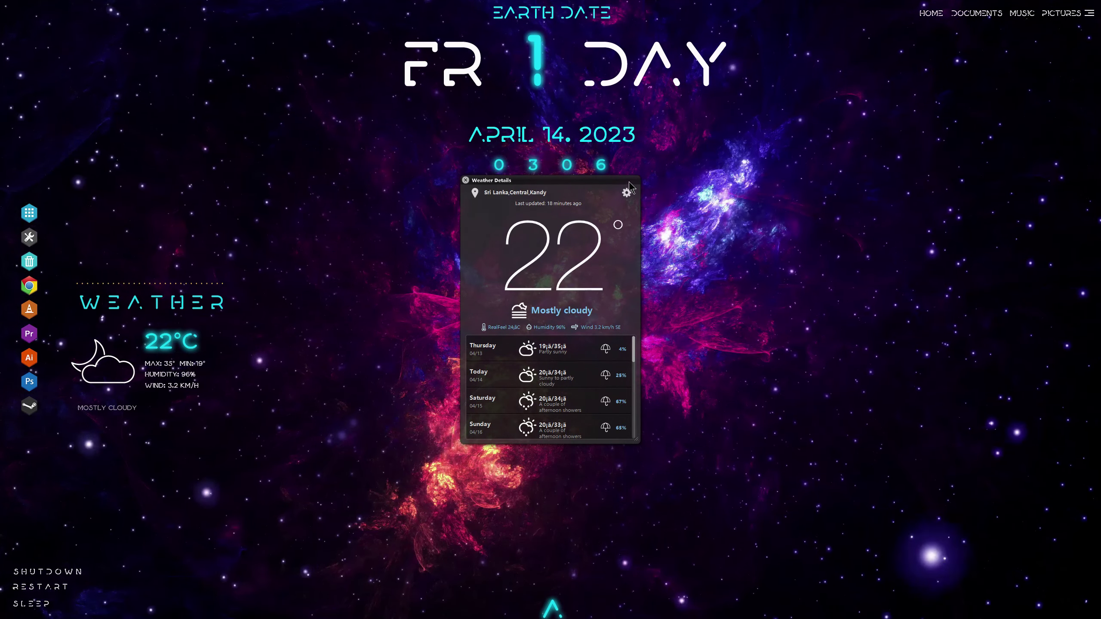
left_click(466, 180)
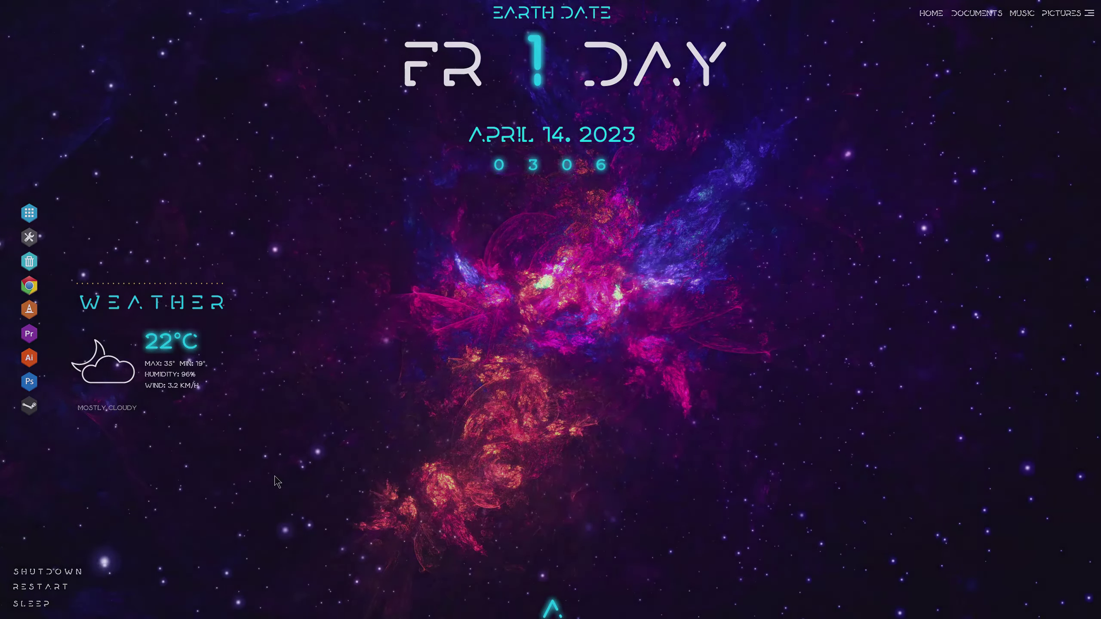
key("alt+z")
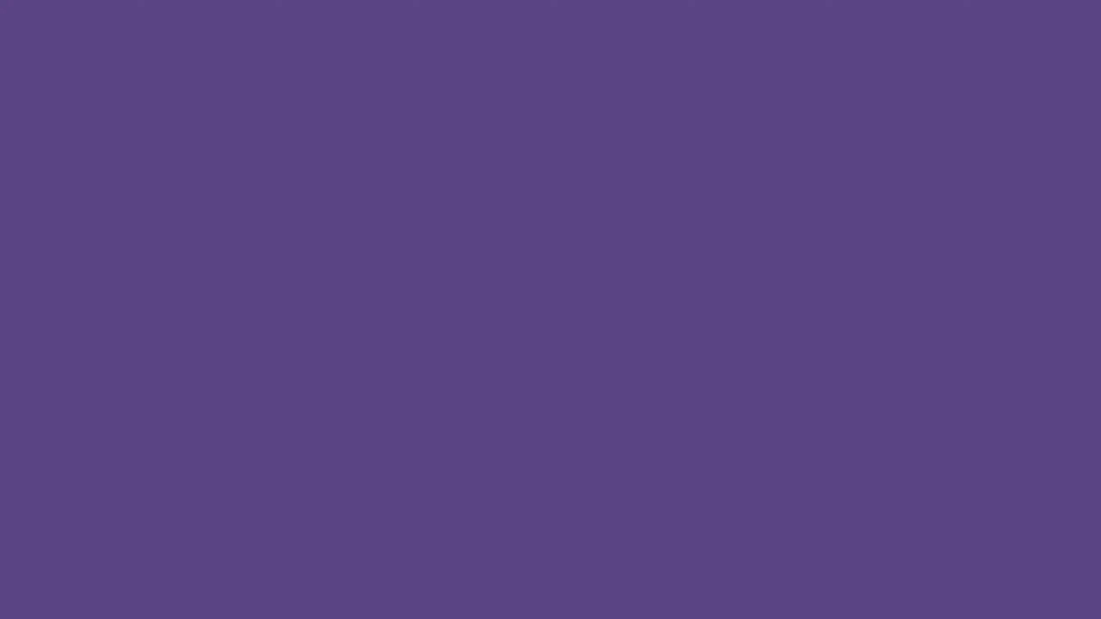